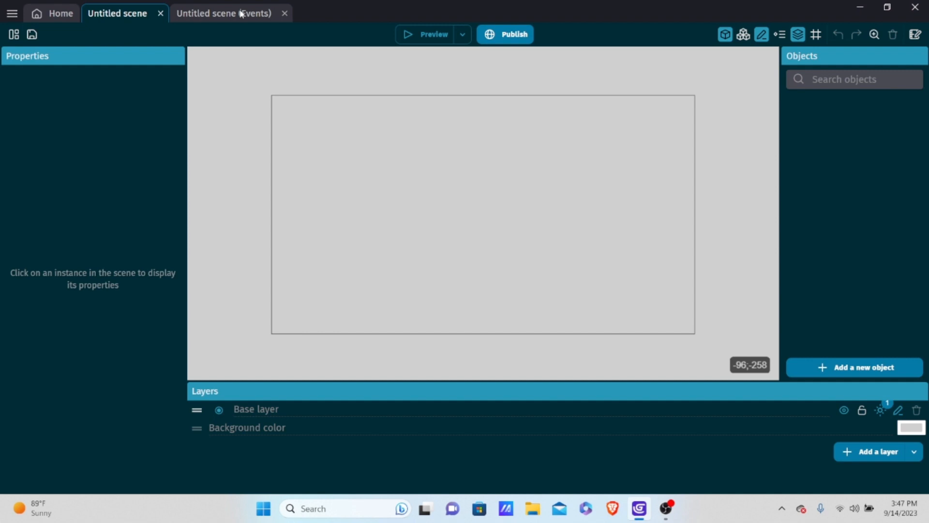
pyautogui.click(240, 15)
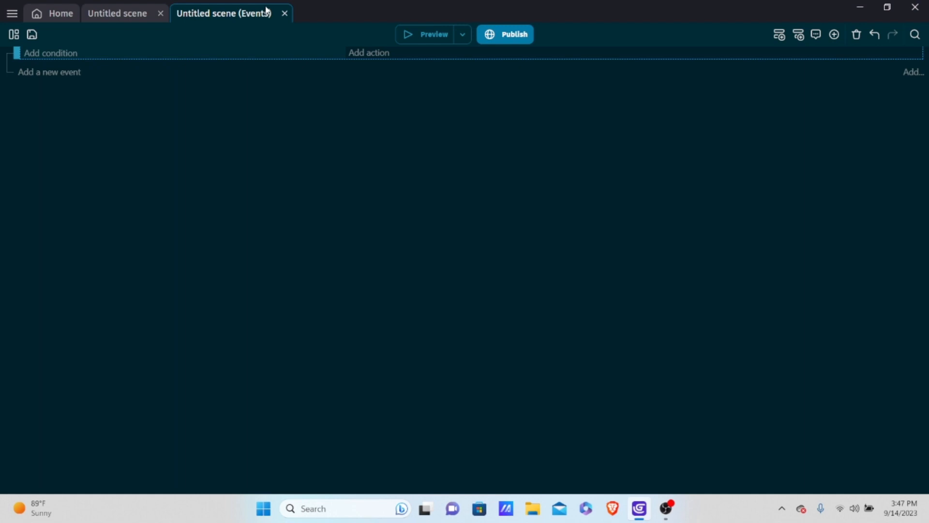
pyautogui.click(127, 19)
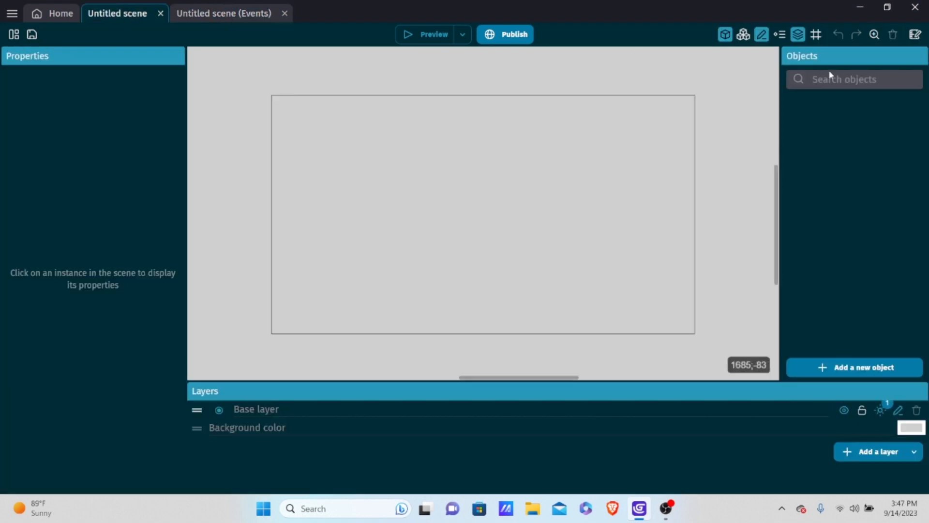
# Step: Create a new sprite object from scratch and name it Player
pyautogui.click(824, 366)
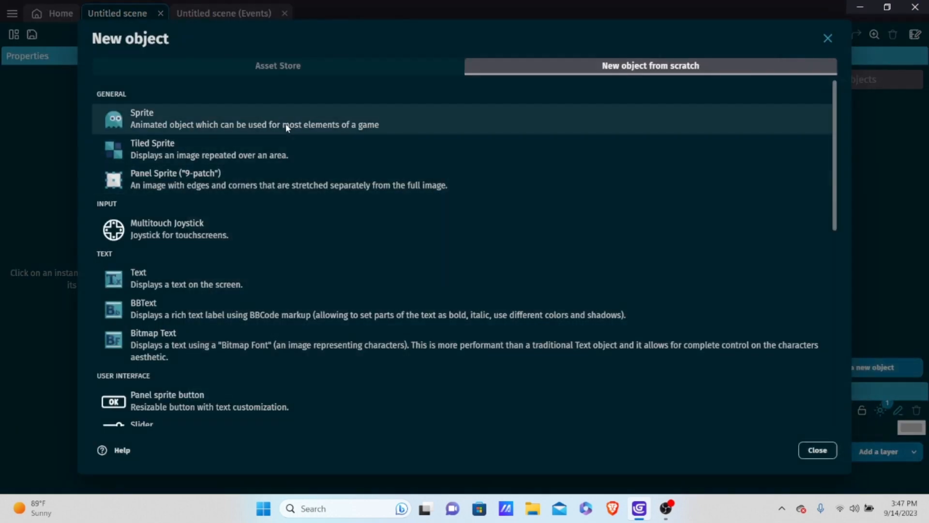
pyautogui.click(286, 127)
pyautogui.hotkey('ctrl', 'a')
pyautogui.press('BackSpace')
pyautogui.write('Plat')
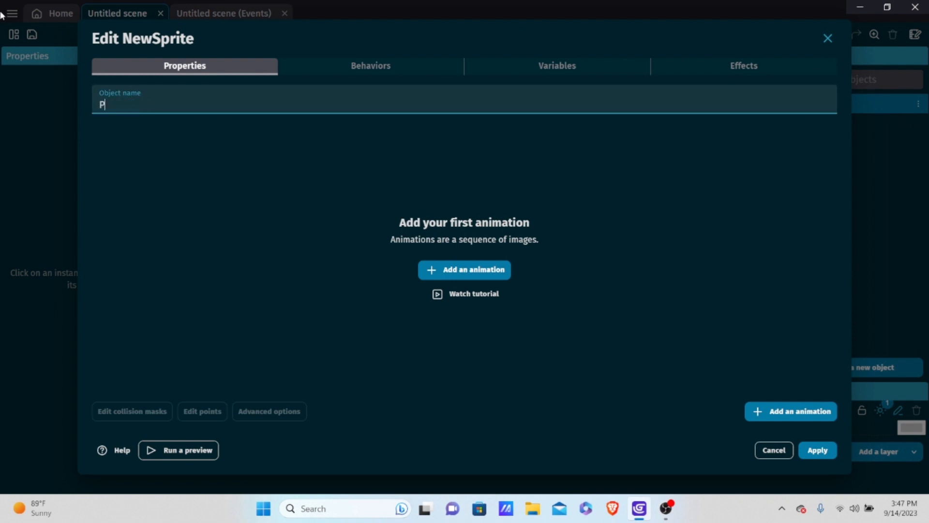
pyautogui.press('BackSpace')
pyautogui.press('BackSpace')
pyautogui.press('BackSpace')
pyautogui.press('BackSpace')
pyautogui.write('Player')
# Step: Add an animation to Player using Red Cube.png from the Pictures > Game Sprites > Test Sprites for Tutorials folder
pyautogui.click(471, 281)
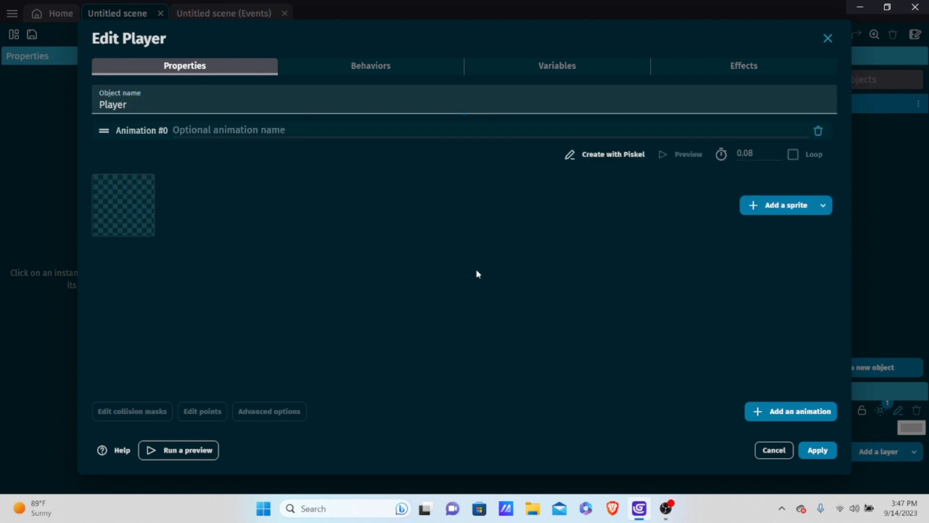
pyautogui.click(823, 205)
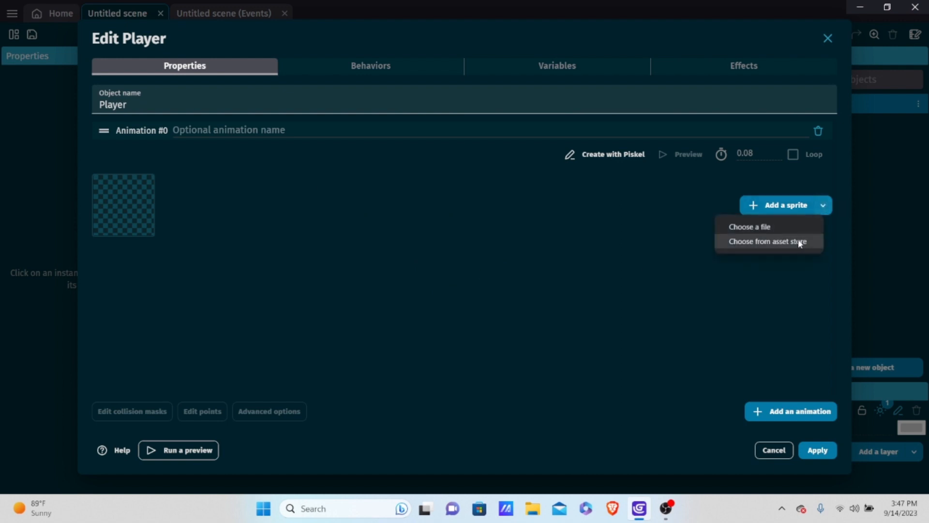
pyautogui.click(742, 224)
pyautogui.scroll(-2, 380, 276)
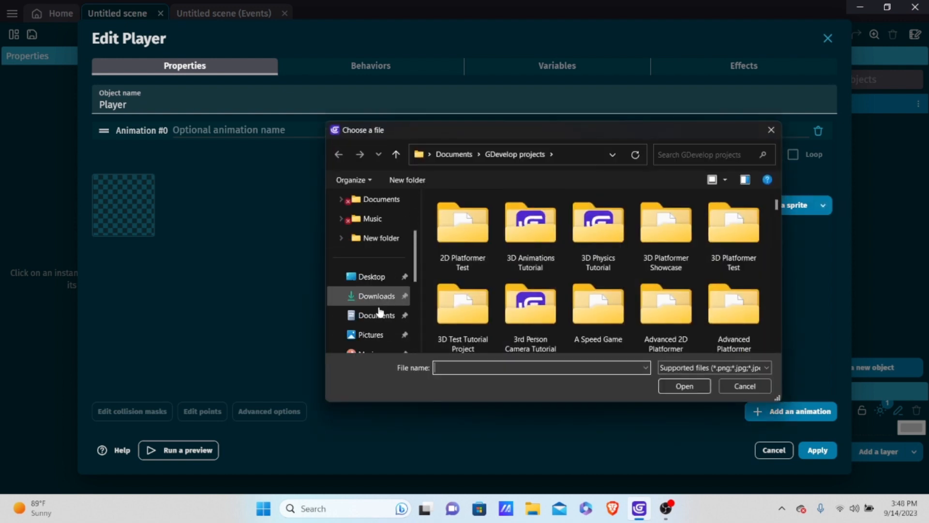
pyautogui.click(371, 334)
pyautogui.scroll(-3, 616, 230)
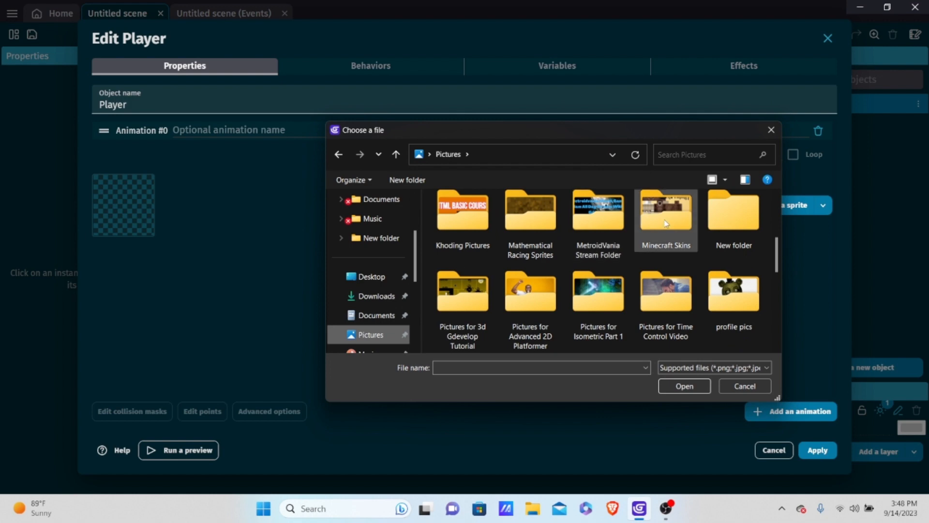
pyautogui.scroll(1, 675, 249)
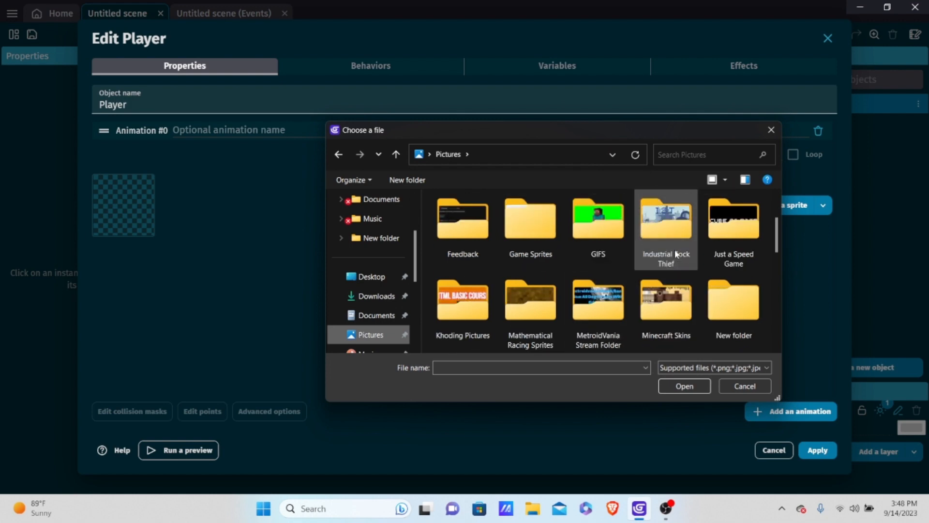
pyautogui.scroll(1, 591, 270)
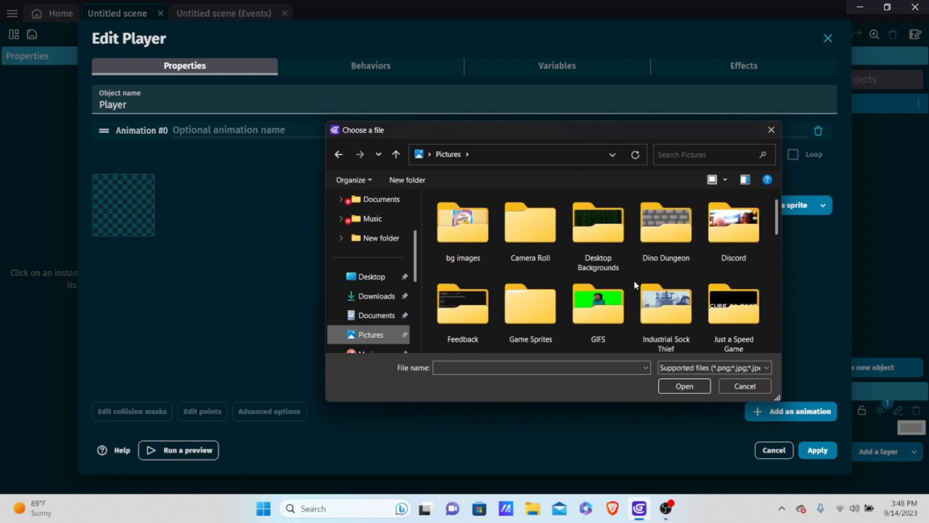
pyautogui.doubleClick(527, 306)
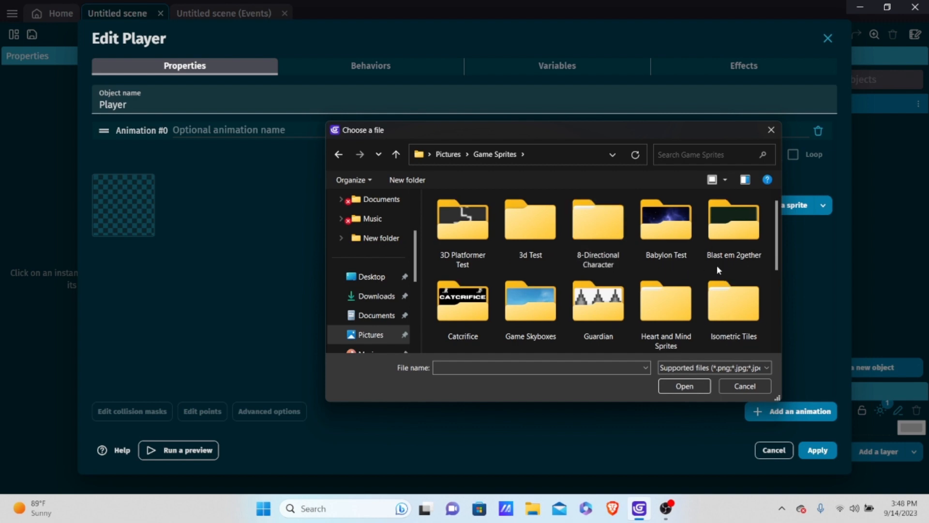
pyautogui.scroll(-5, 668, 287)
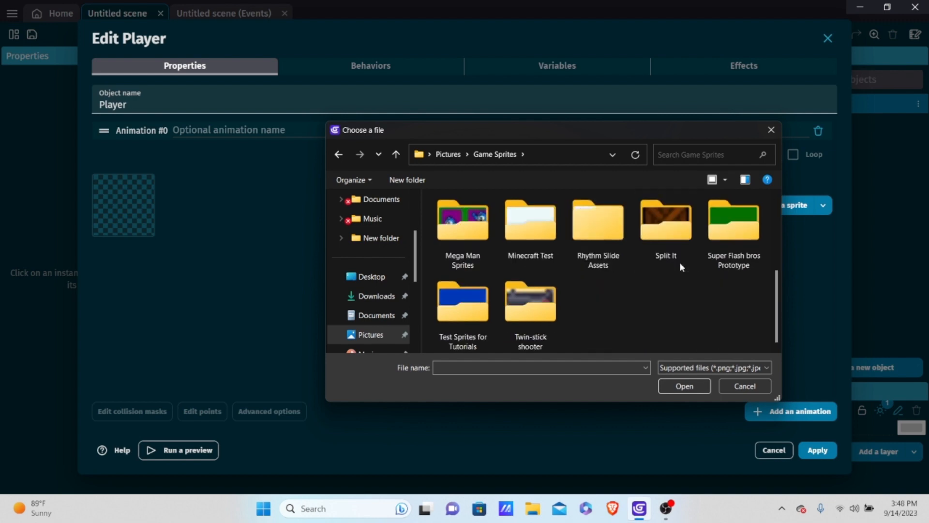
pyautogui.scroll(5, 553, 312)
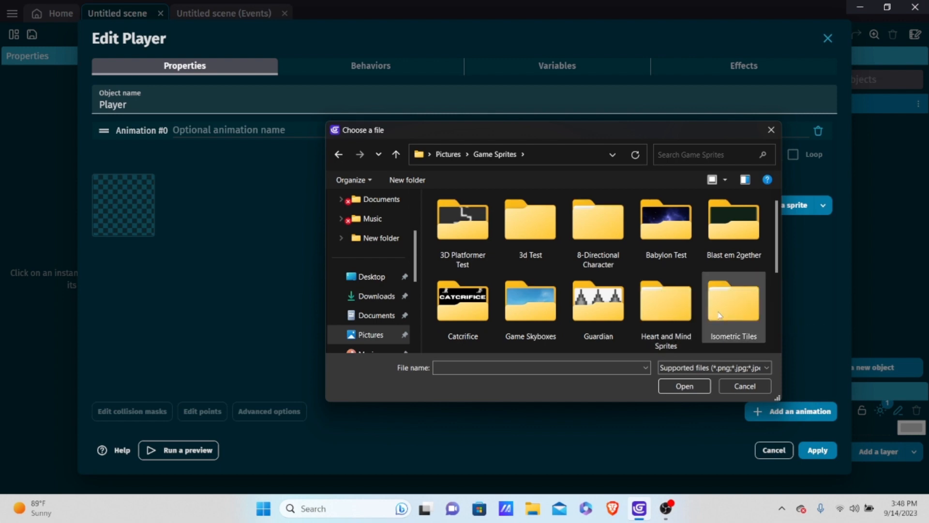
pyautogui.scroll(-1, 730, 310)
pyautogui.scroll(-1, 663, 300)
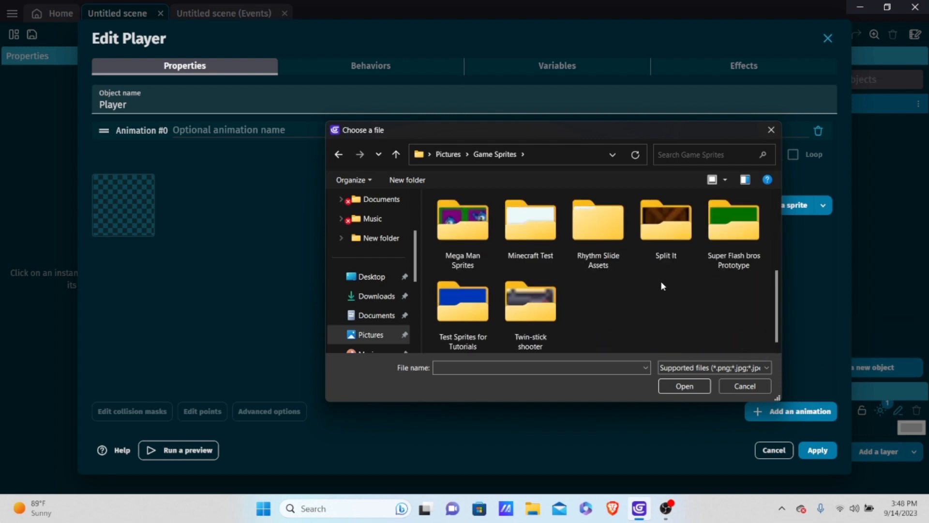
pyautogui.doubleClick(463, 304)
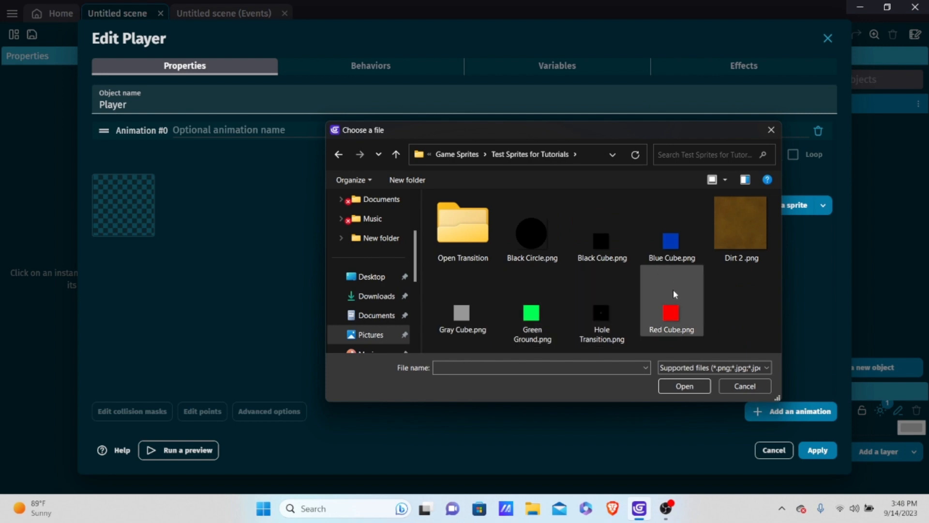
pyautogui.doubleClick(673, 293)
pyautogui.click(558, 257)
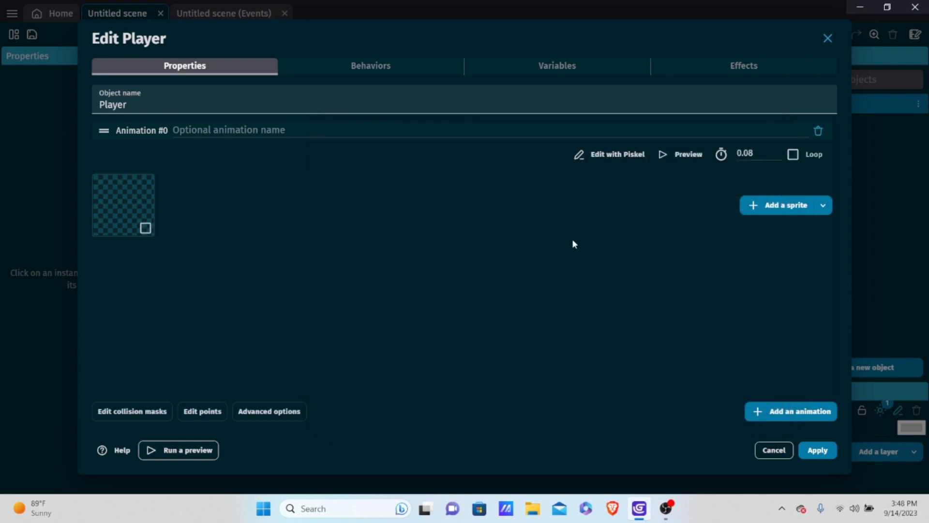
# Step: Add the Platformer character behavior to Player and apply the object's changes
pyautogui.click(411, 73)
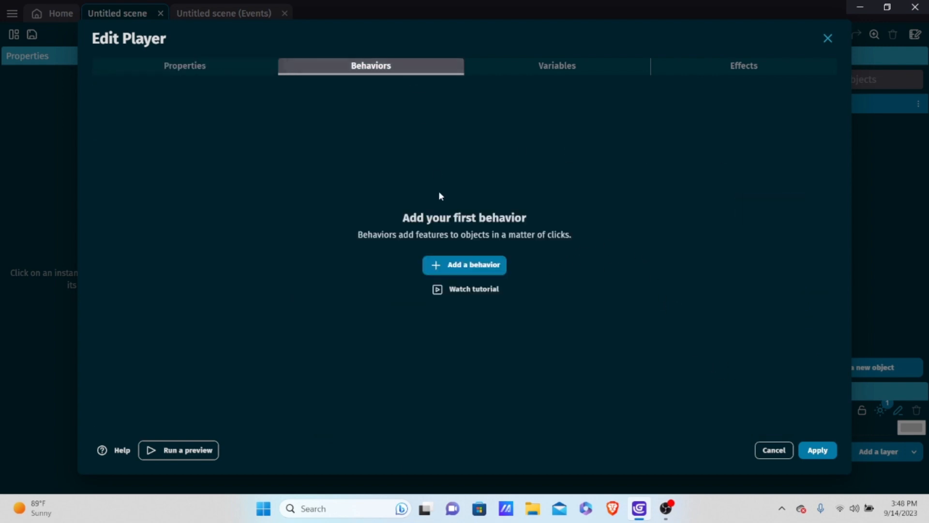
pyautogui.click(450, 272)
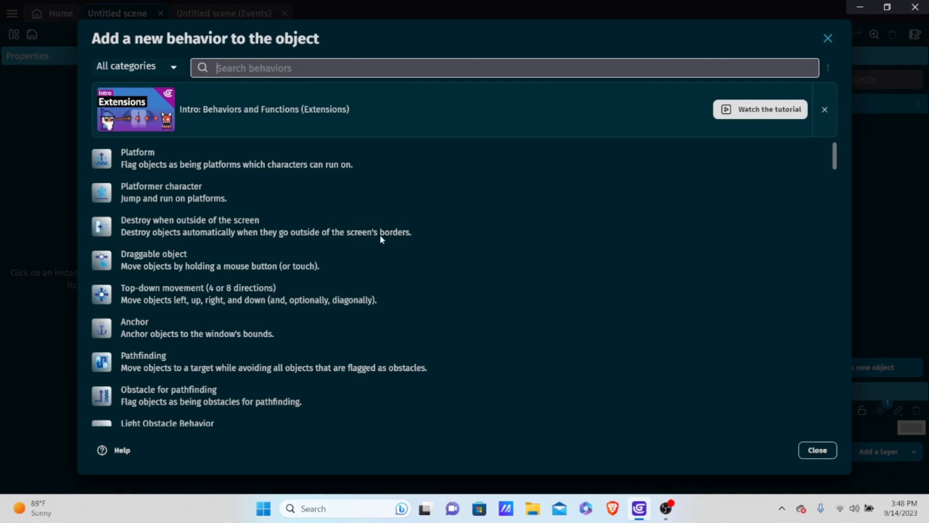
pyautogui.click(203, 193)
pyautogui.click(817, 390)
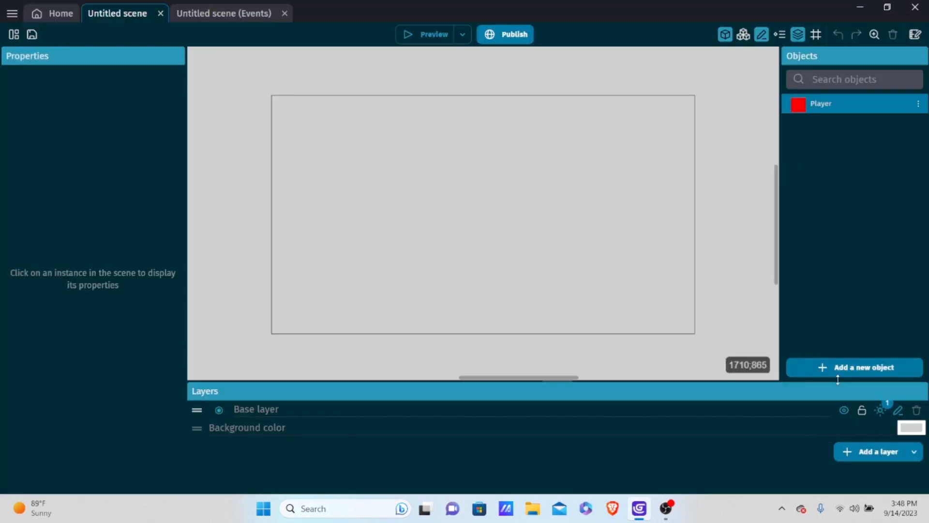
# Step: Create a second sprite object from scratch and name it Ground
pyautogui.click(847, 367)
pyautogui.click(305, 115)
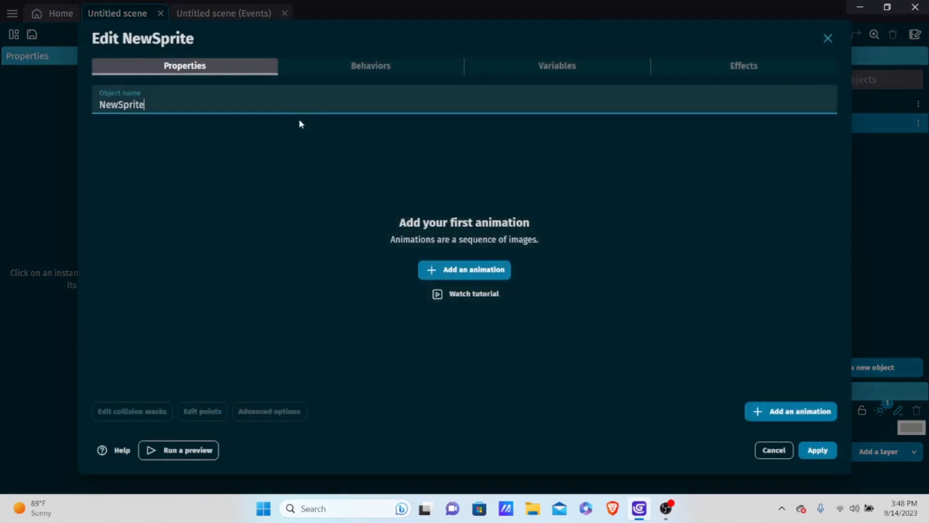
pyautogui.moveTo(166, 104); pyautogui.dragTo(1, 86)
pyautogui.write('Ground')
# Step: Add an animation to Ground using Black Cube.png from the Test Sprites for Tutorials folder
pyautogui.click(452, 270)
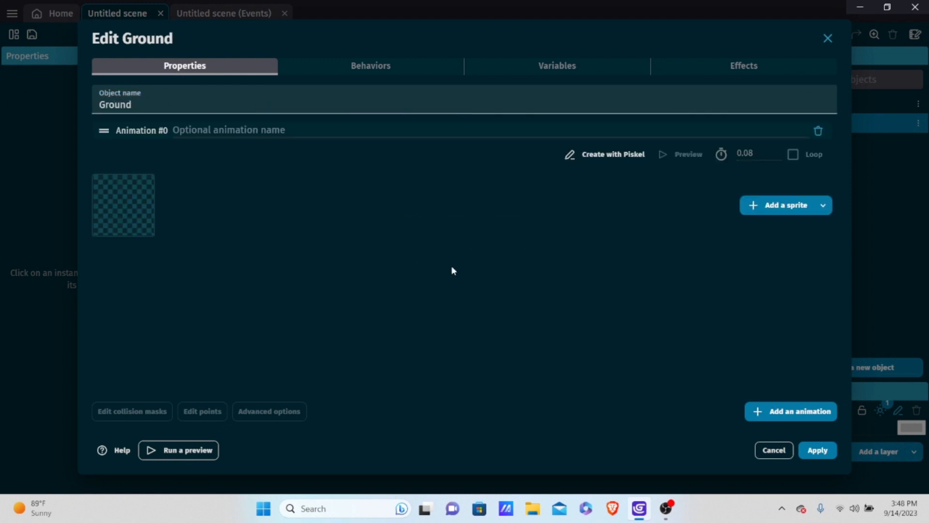
pyautogui.click(823, 205)
pyautogui.click(771, 223)
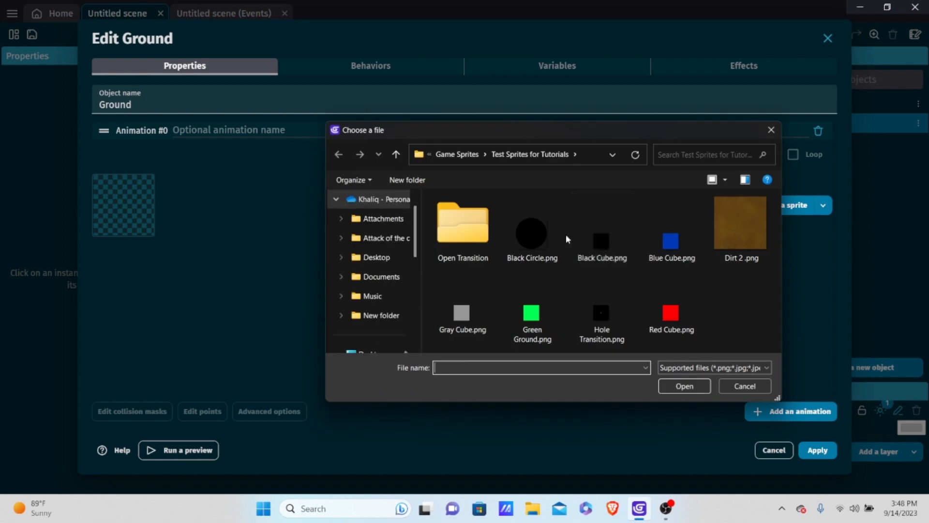
pyautogui.doubleClick(597, 245)
pyautogui.click(556, 256)
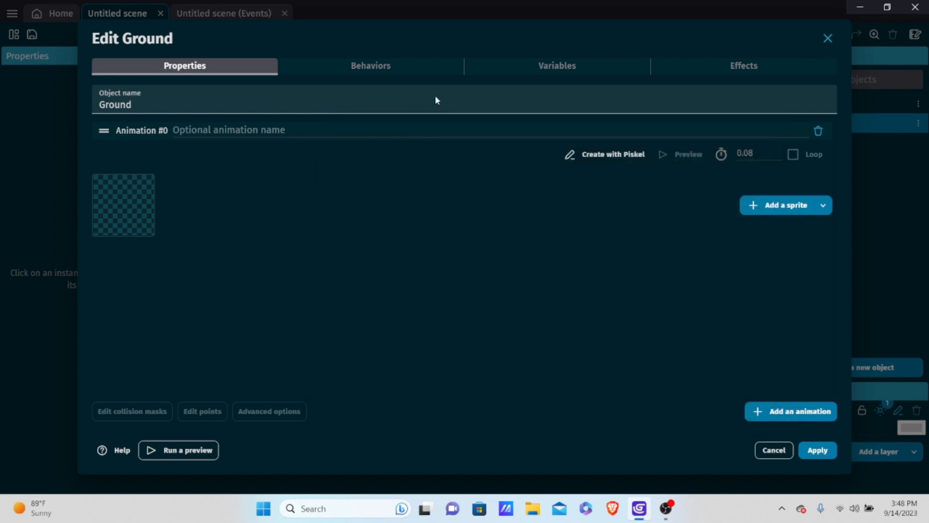
# Step: Add the Platform behavior to Ground and apply the object's changes
pyautogui.click(405, 73)
pyautogui.click(474, 265)
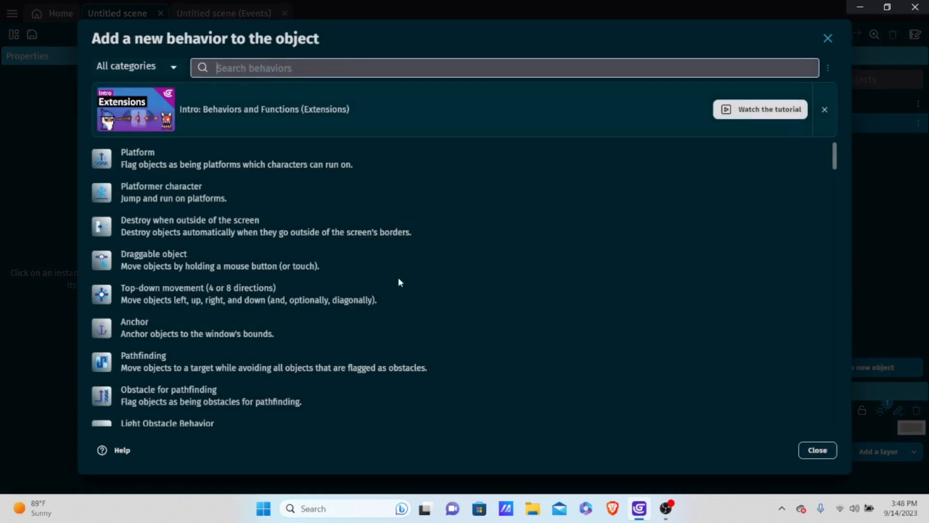
pyautogui.click(234, 162)
pyautogui.click(812, 452)
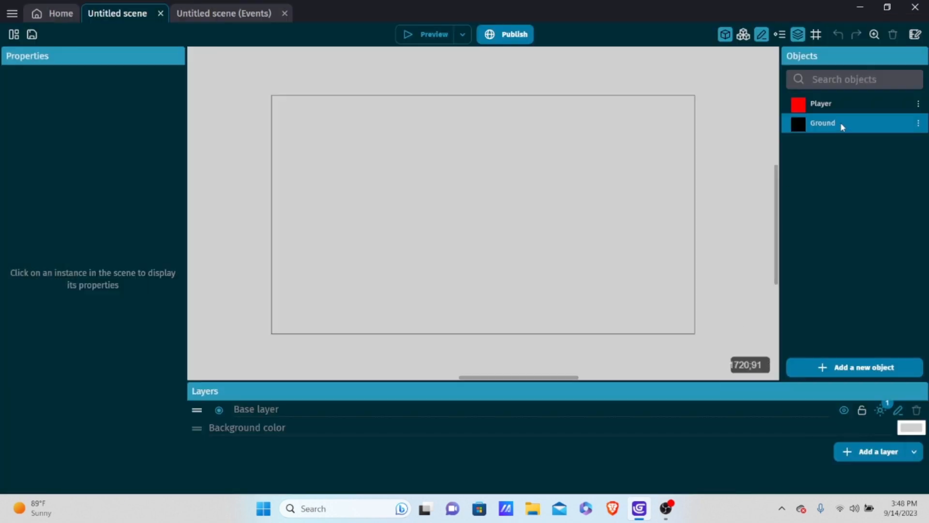
# Step: Place Player in the scene with Ground below it, stretched to about 1463 px wide across the whole scene frame
pyautogui.moveTo(830, 99); pyautogui.dragTo(438, 156)
pyautogui.moveTo(828, 124); pyautogui.dragTo(243, 235)
pyautogui.click(317, 233)
pyautogui.moveTo(330, 236); pyautogui.dragTo(743, 224)
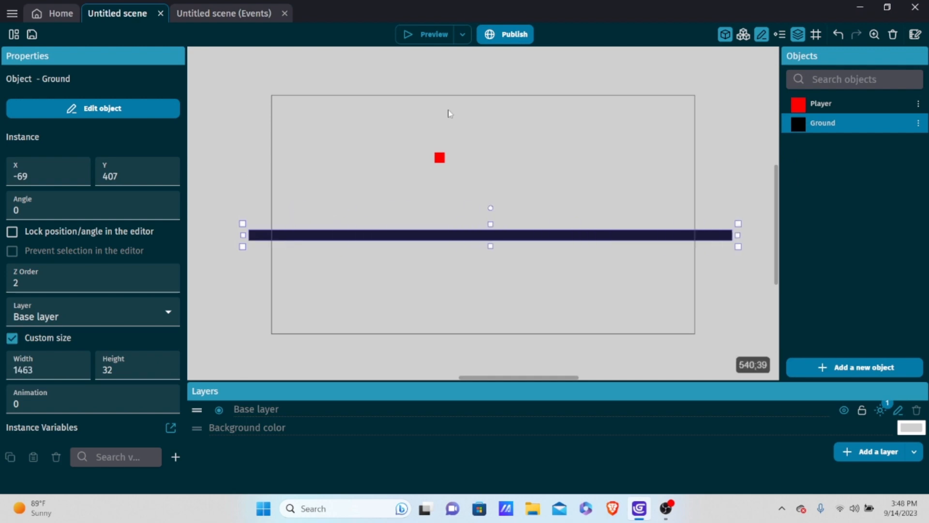
pyautogui.moveTo(436, 236); pyautogui.dragTo(437, 261)
# Step: Run a preview of the scene to check the Player and Ground, and close it
pyautogui.click(423, 37)
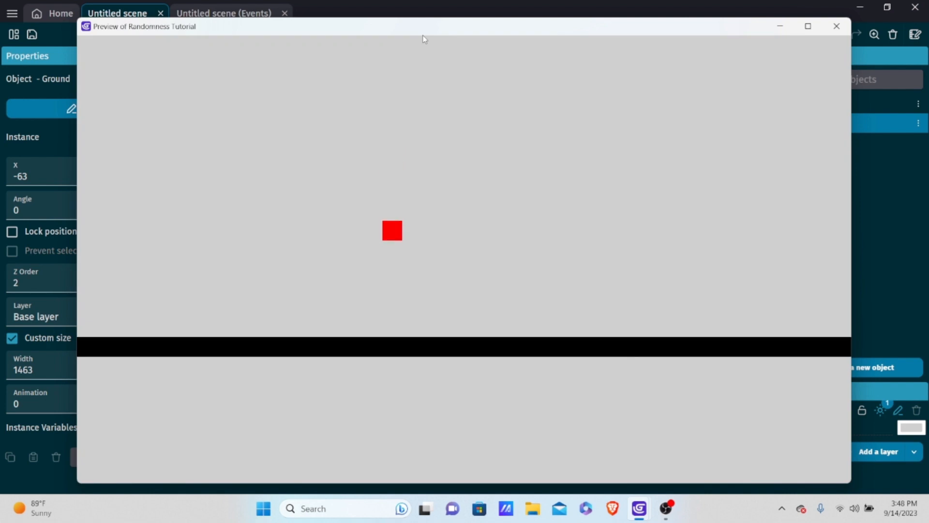
pyautogui.click(836, 27)
# Step: Add a Key pressed condition for the r key to the empty event in the scene's events
pyautogui.click(220, 15)
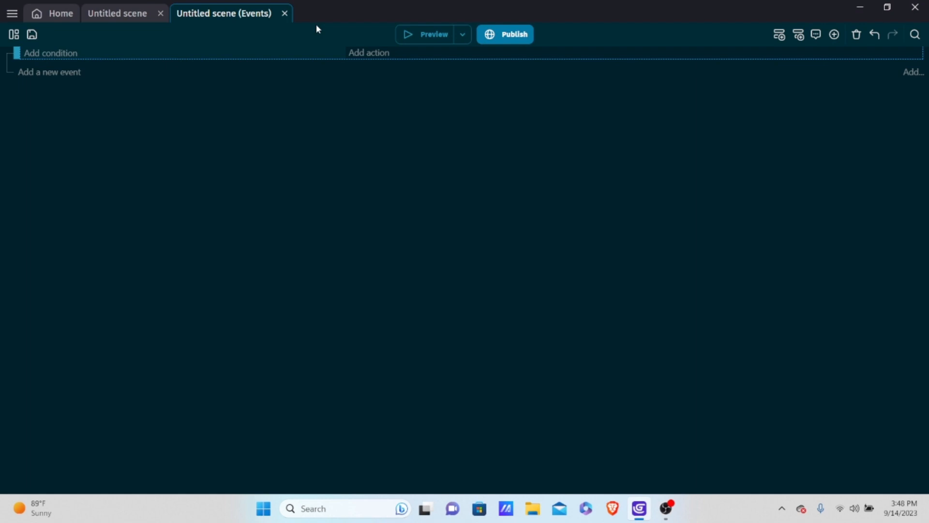
pyautogui.click(44, 54)
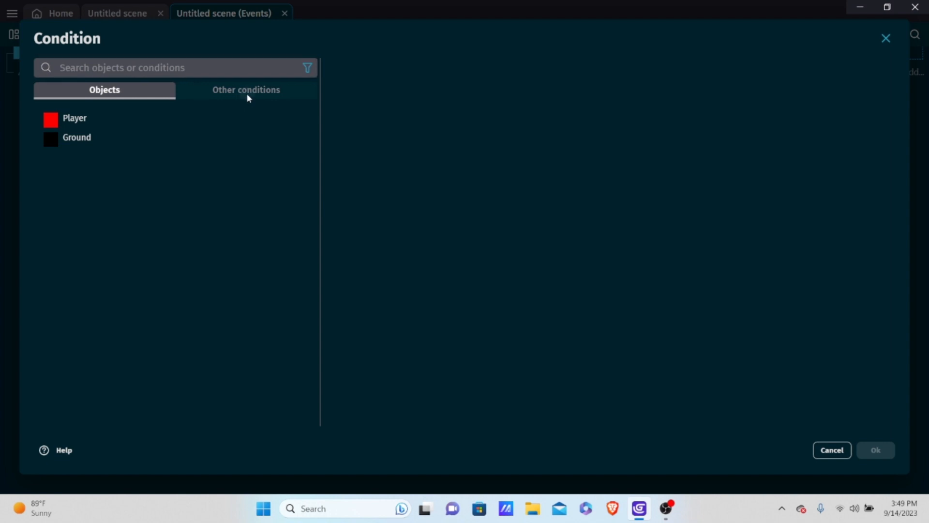
pyautogui.click(246, 93)
pyautogui.scroll(-1, 147, 254)
pyautogui.scroll(-1, 144, 254)
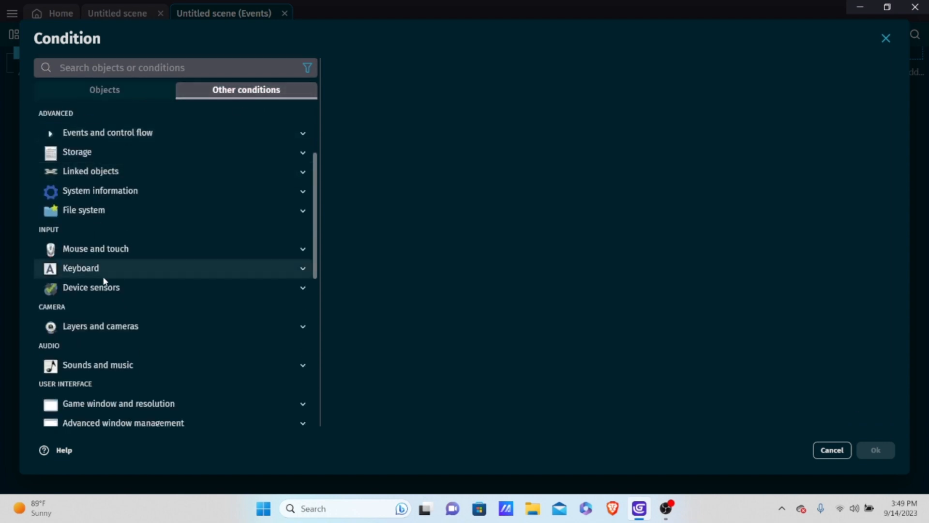
pyautogui.click(95, 270)
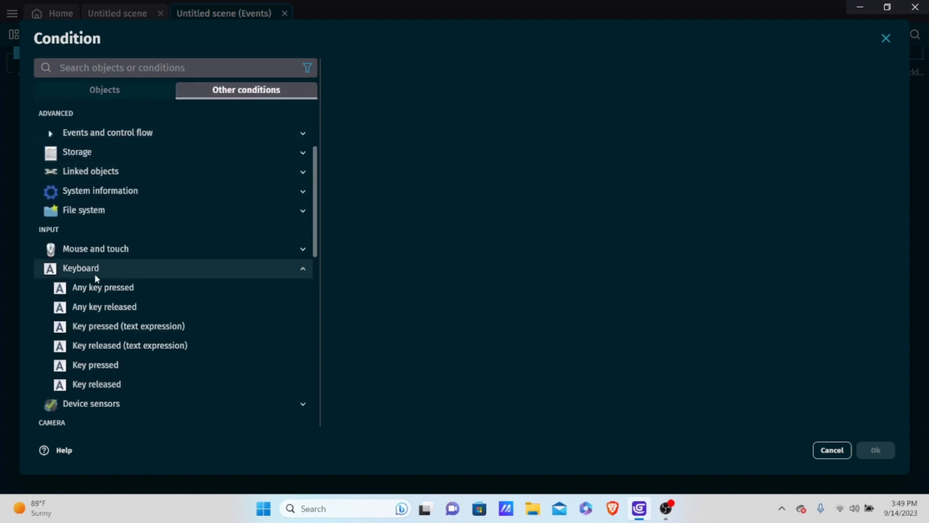
pyautogui.click(130, 365)
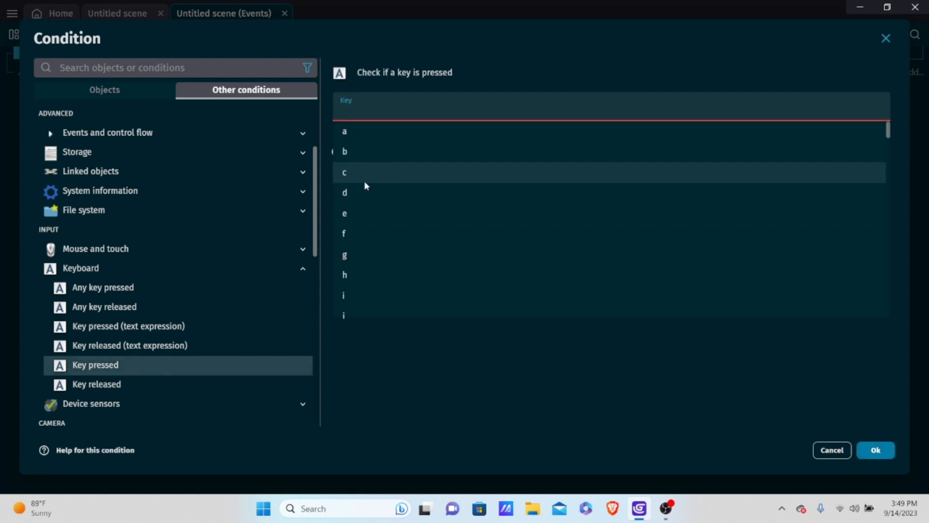
pyautogui.write('r')
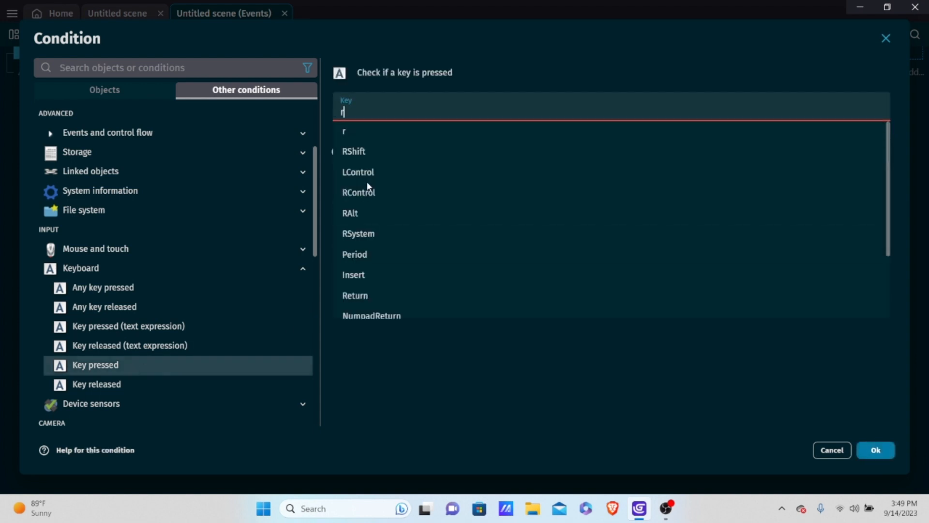
pyautogui.click(405, 140)
pyautogui.click(877, 449)
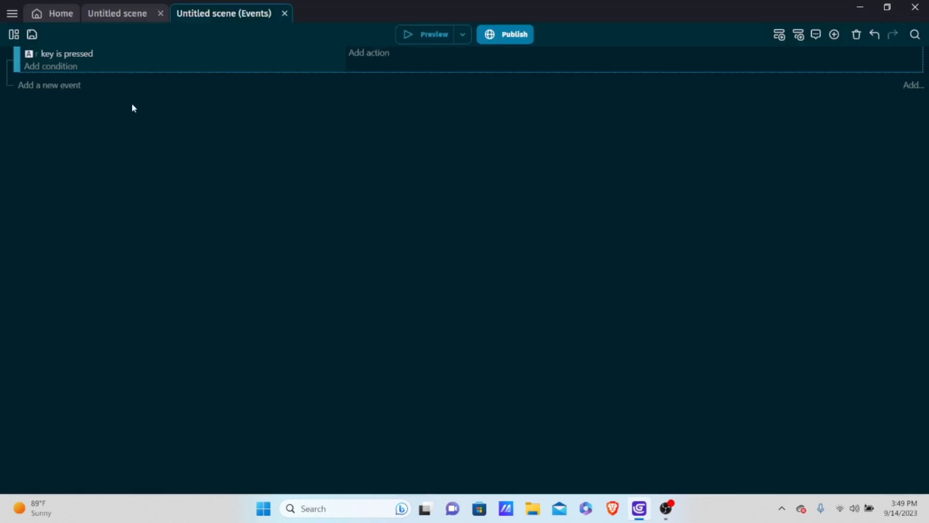
# Step: Add a Trigger once while true condition to the r key event
pyautogui.click(59, 71)
pyautogui.click(242, 91)
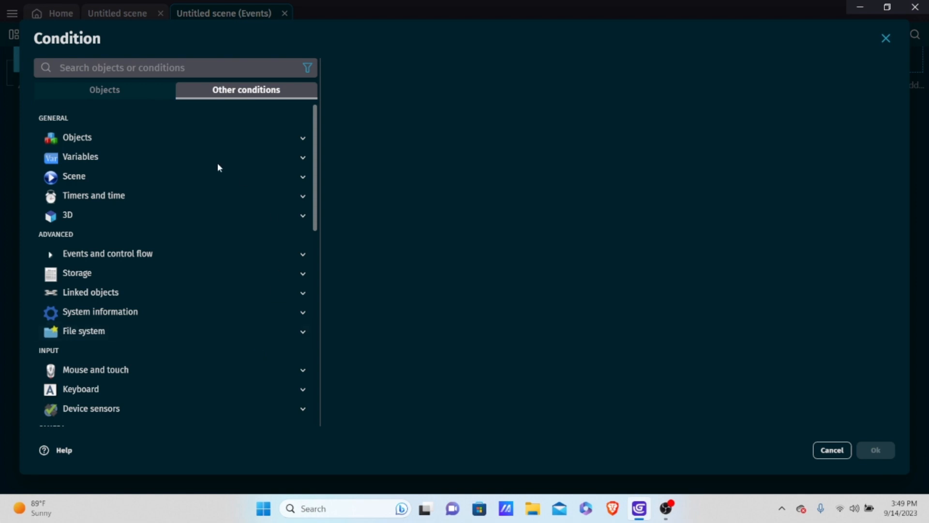
pyautogui.click(112, 256)
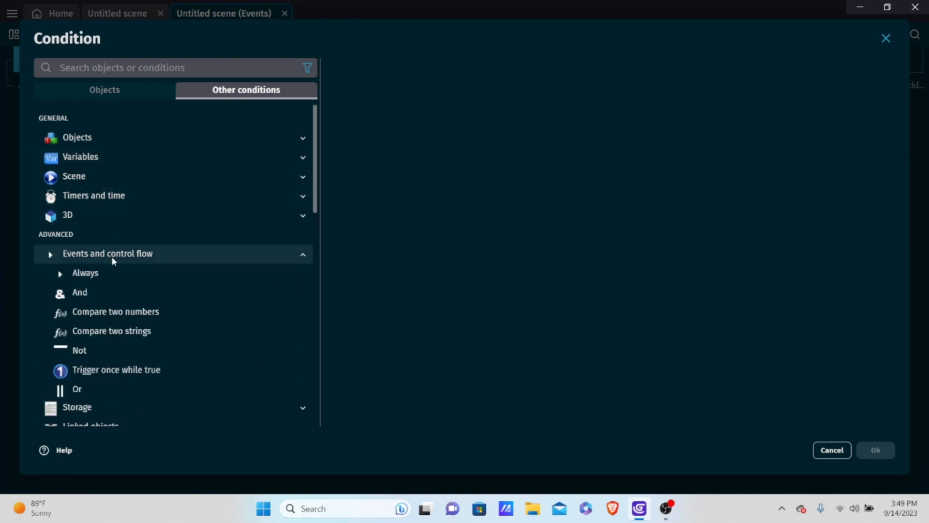
pyautogui.click(111, 371)
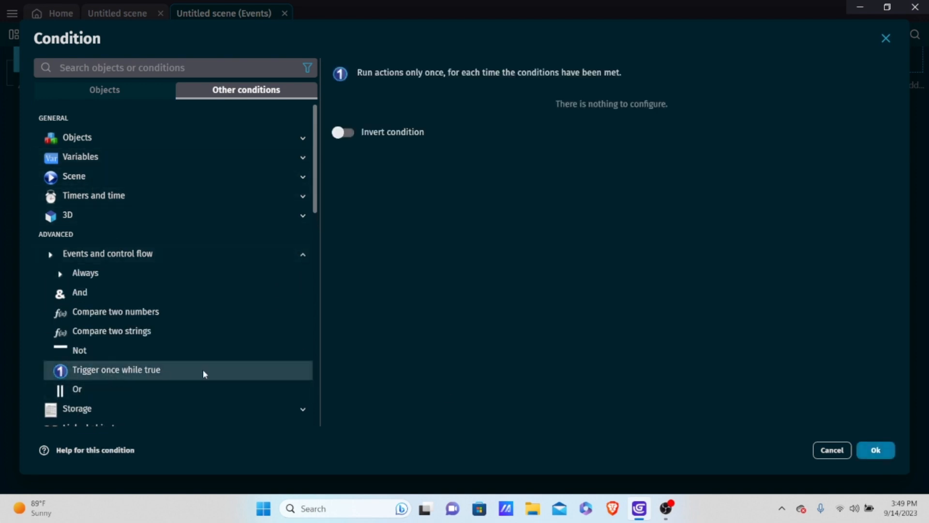
pyautogui.click(876, 450)
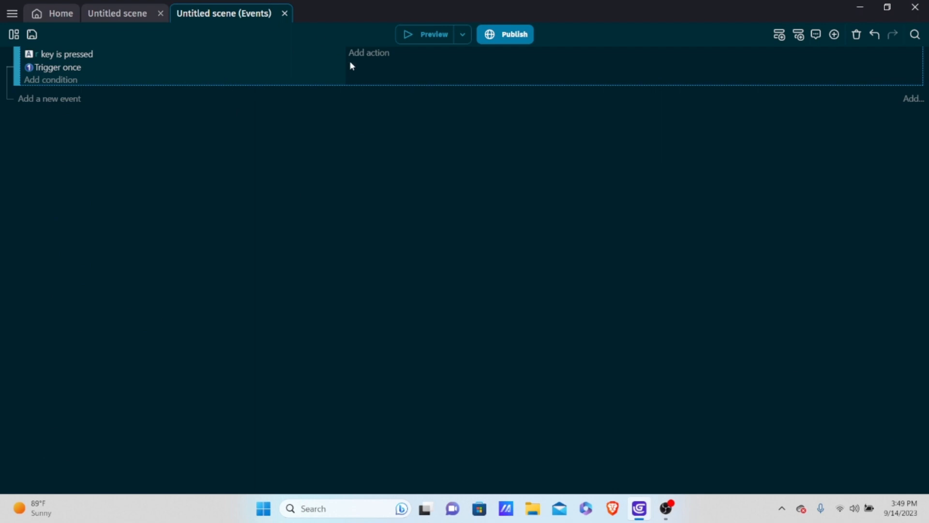
pyautogui.click(369, 53)
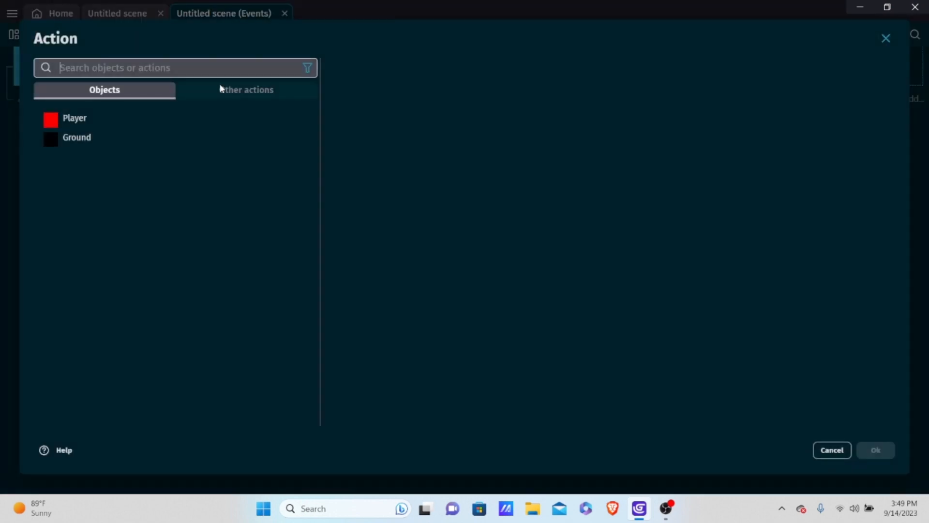
pyautogui.click(245, 95)
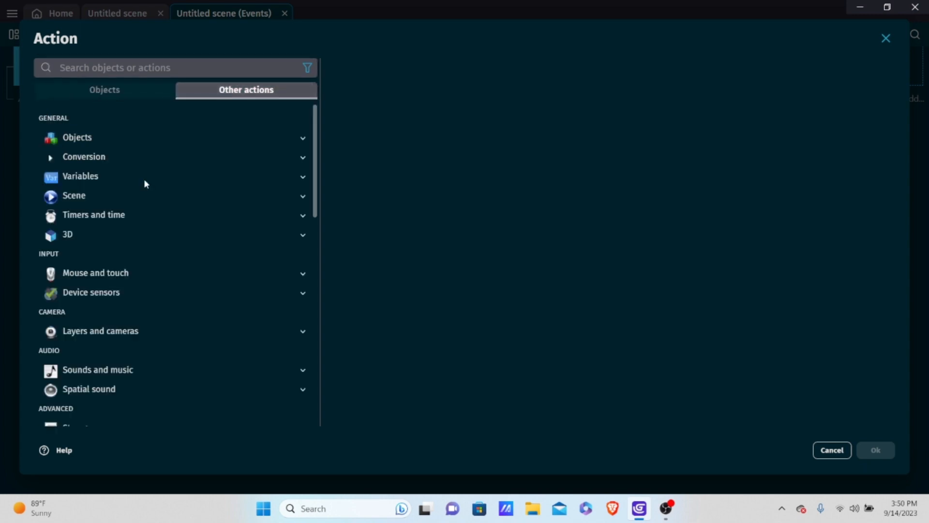
pyautogui.click(140, 177)
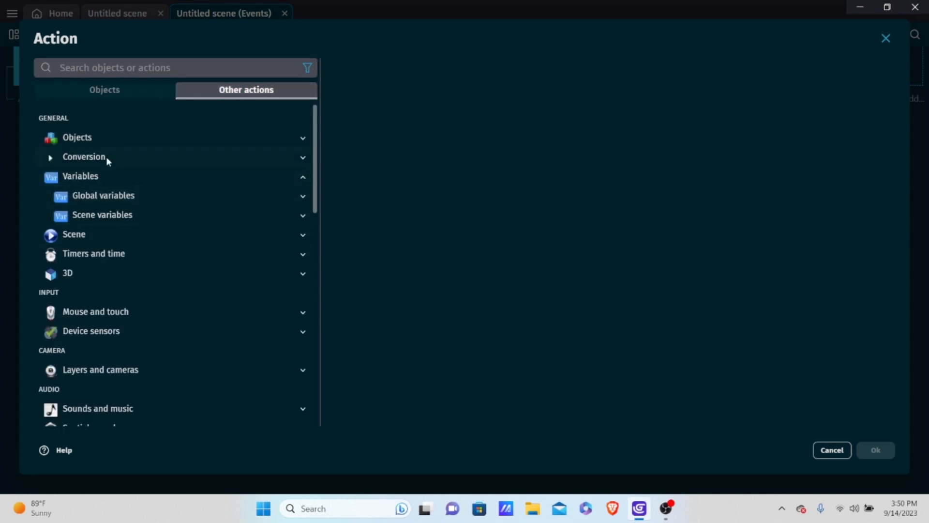
pyautogui.click(848, 446)
# Step: Search the actions for random and add Pick a random object to the r key event, leaving its object empty
pyautogui.click(381, 59)
pyautogui.click(241, 96)
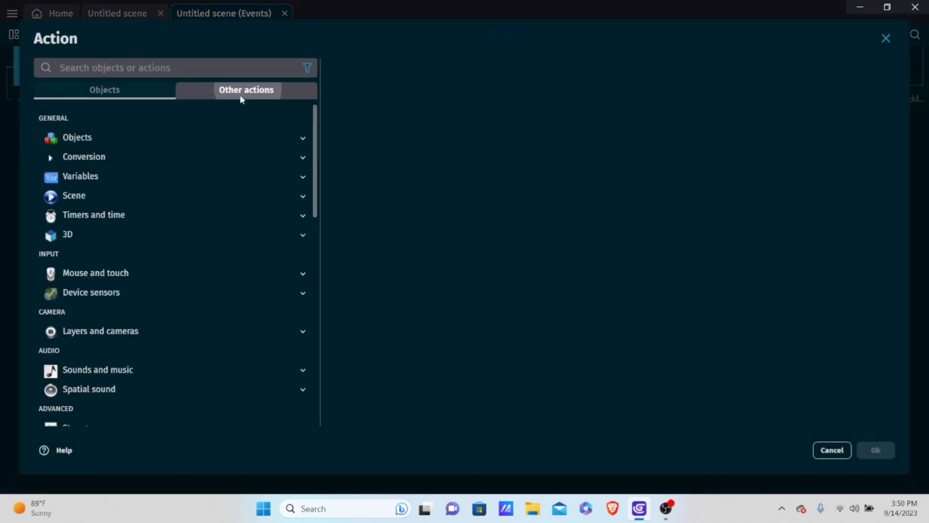
pyautogui.scroll(-10, 107, 262)
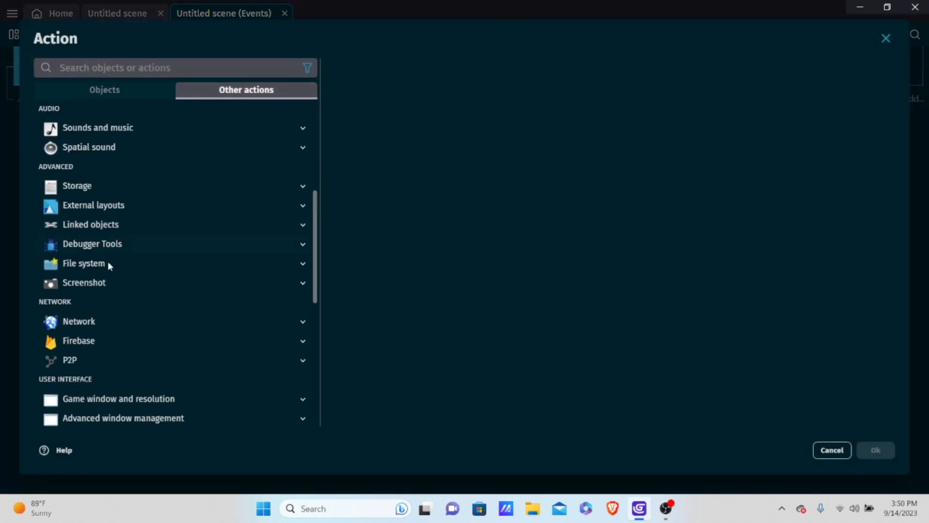
pyautogui.click(193, 68)
pyautogui.write('random')
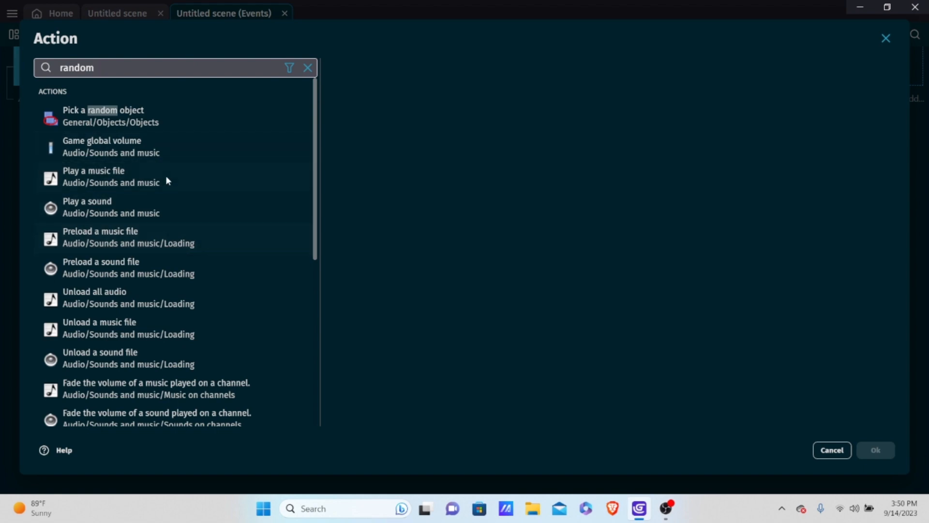
pyautogui.scroll(-6, 184, 246)
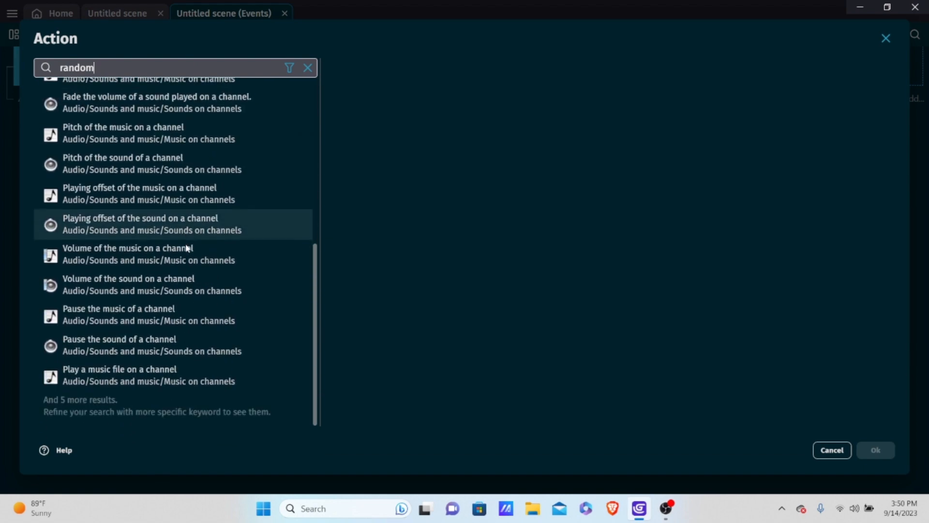
pyautogui.scroll(6, 186, 247)
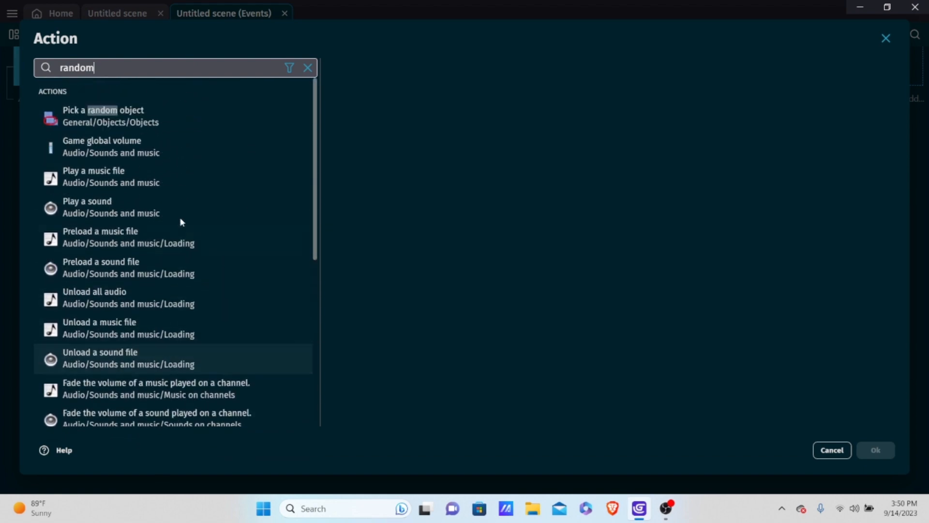
pyautogui.click(180, 119)
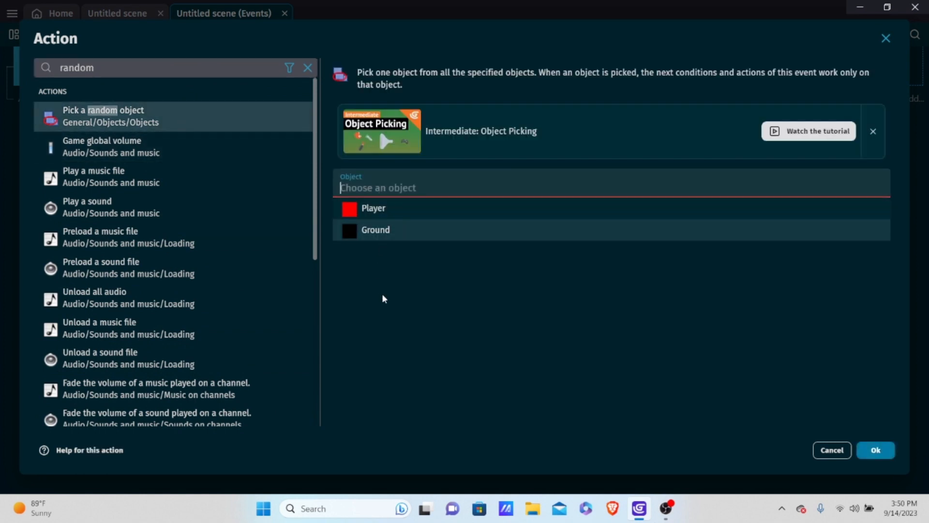
pyautogui.click(428, 300)
pyautogui.click(879, 453)
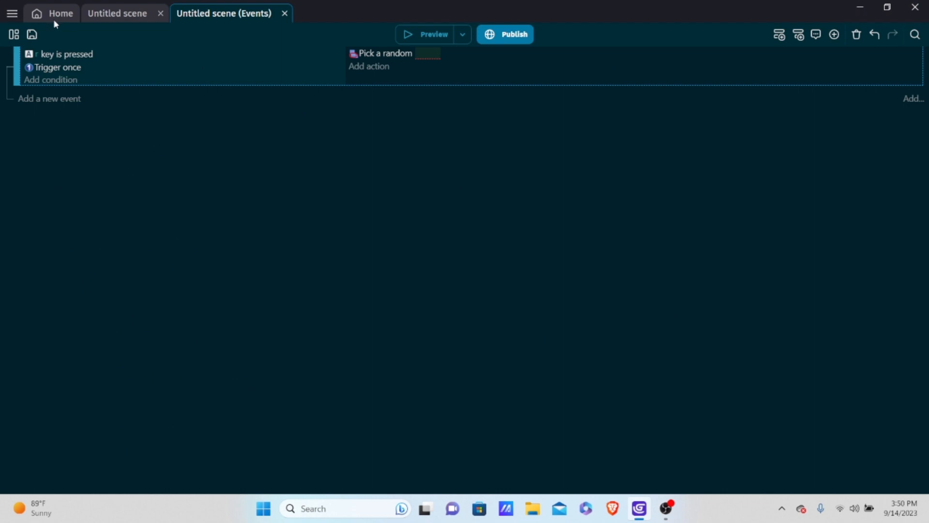
# Step: Add a variable of type Number to the scene variables of Untitled scene
pyautogui.click(14, 34)
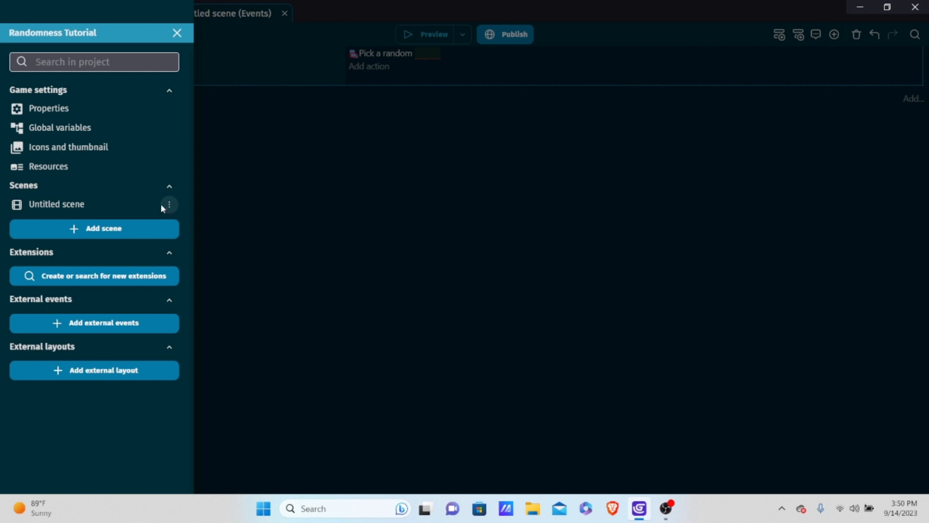
pyautogui.click(353, 190)
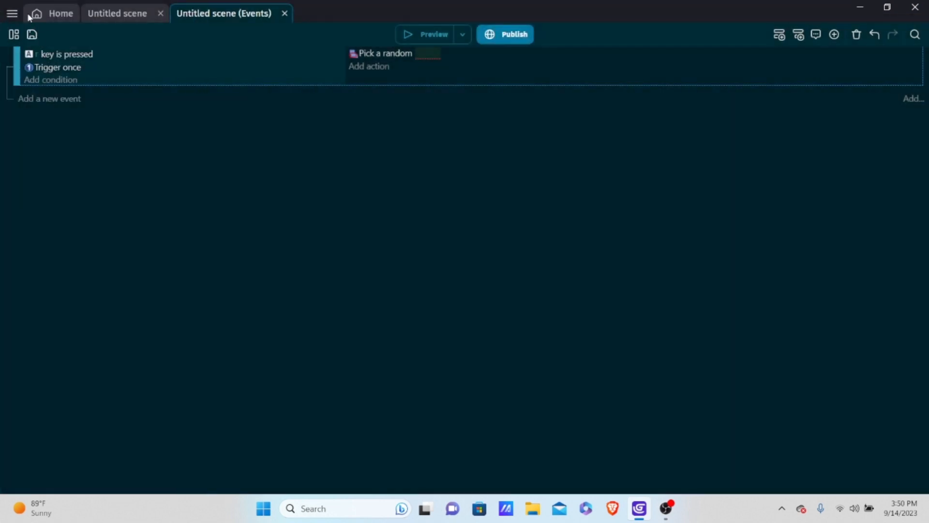
pyautogui.click(19, 36)
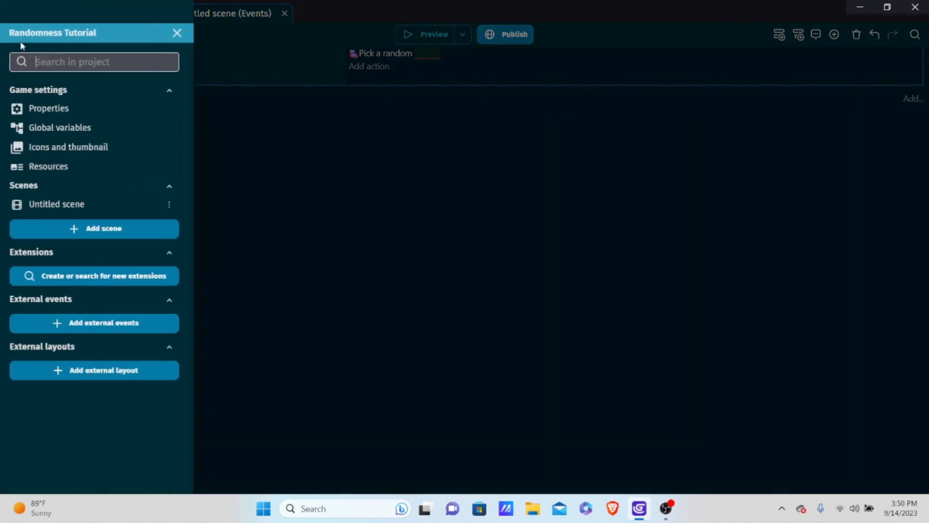
pyautogui.click(169, 204)
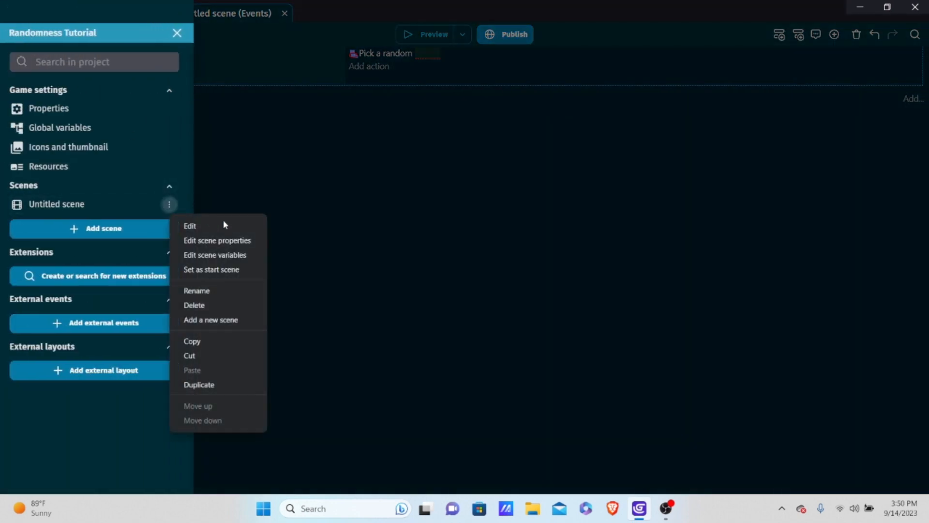
pyautogui.click(239, 254)
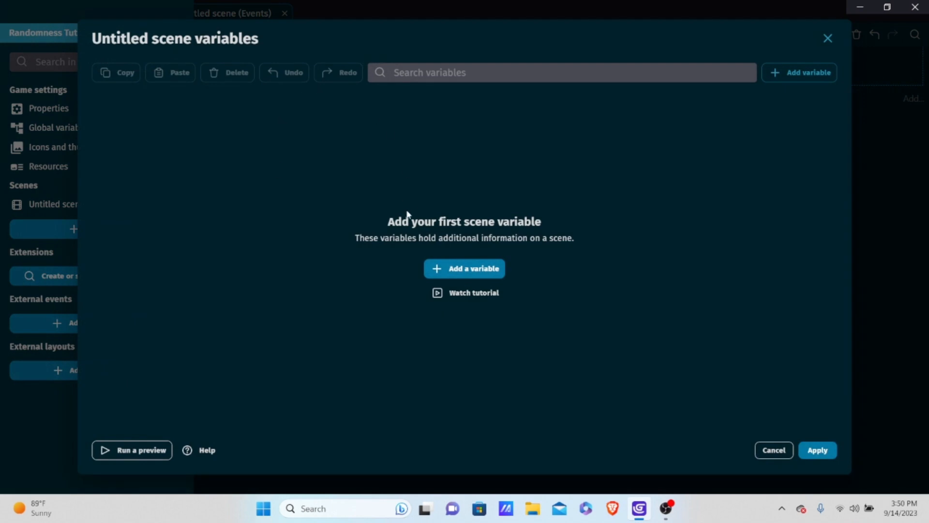
pyautogui.click(467, 268)
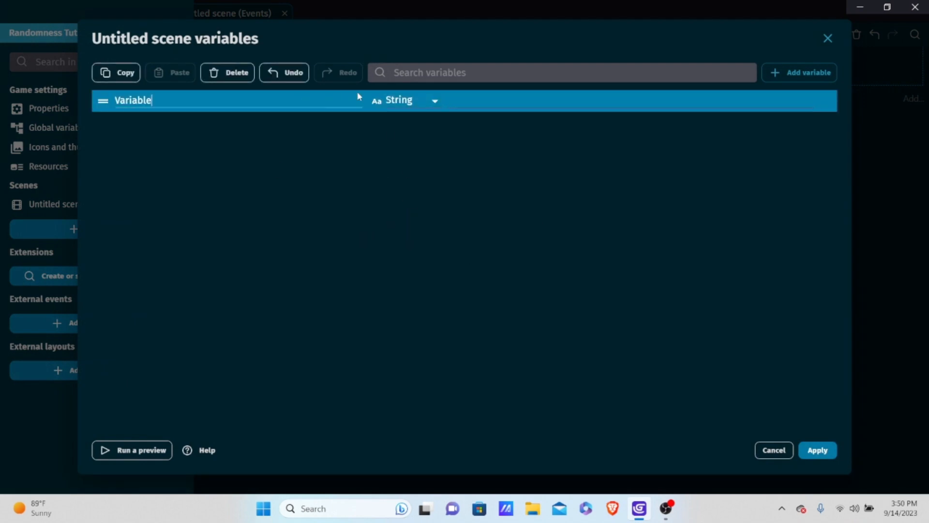
pyautogui.click(398, 100)
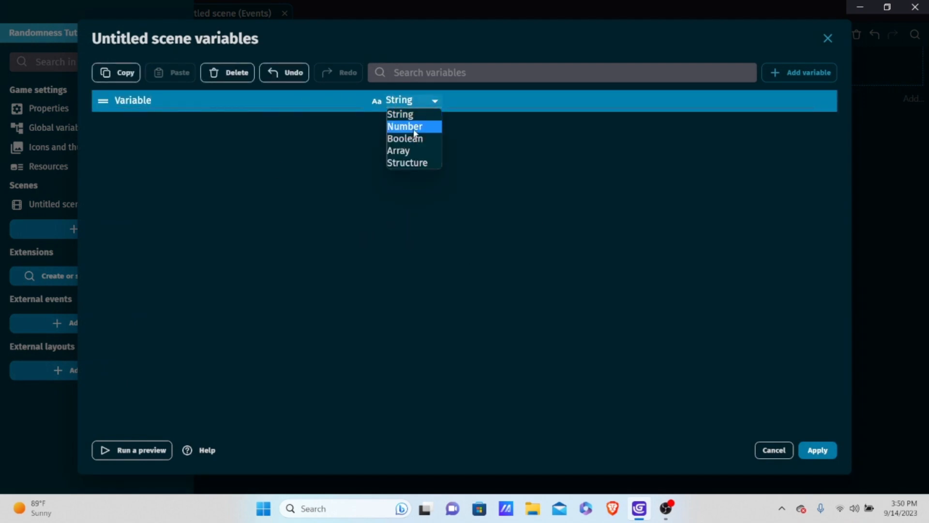
pyautogui.click(413, 127)
# Step: Rename the new scene variable to rng, apply the variables and return to the events
pyautogui.click(237, 105)
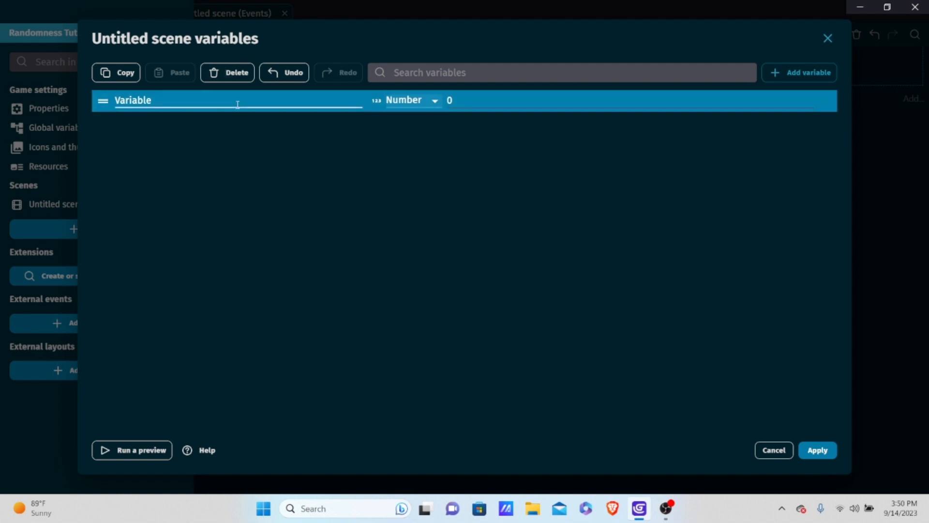
pyautogui.hotkey('ctrl', 'a')
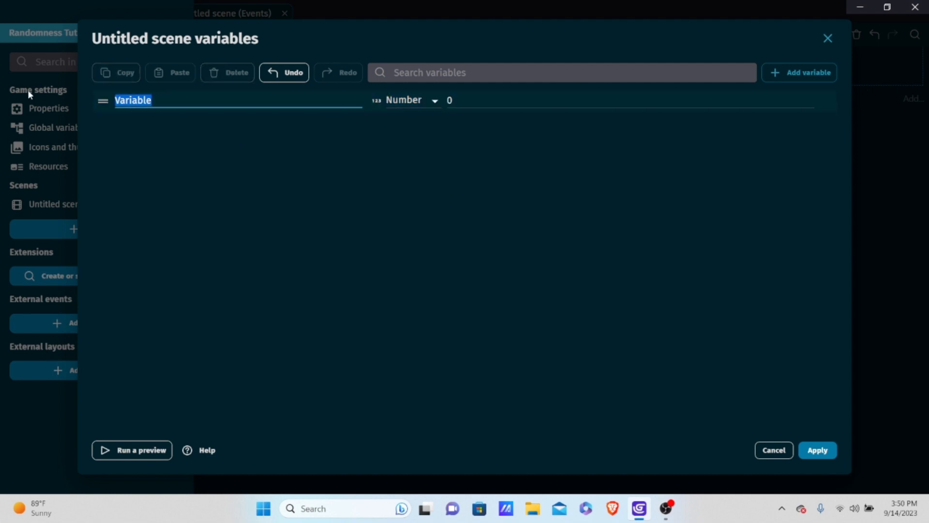
pyautogui.press('BackSpace')
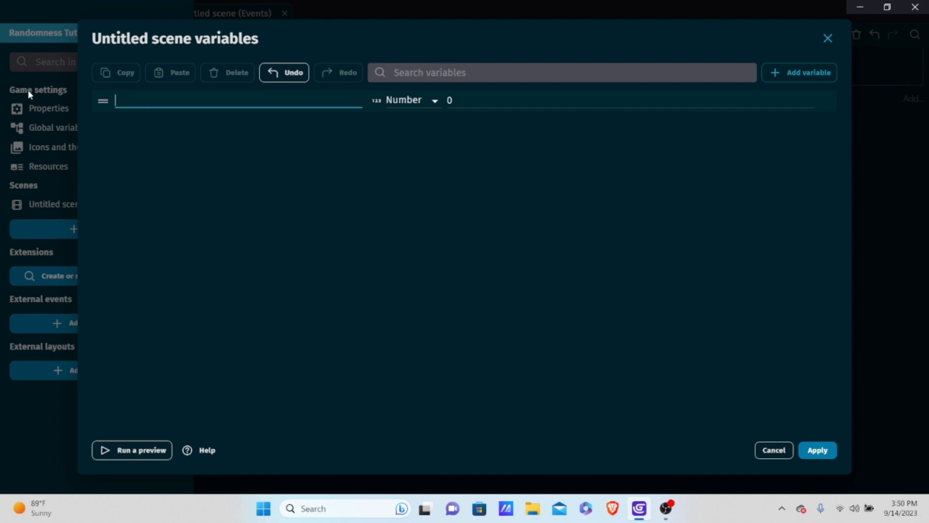
pyautogui.write('rng1')
pyautogui.press('BackSpace')
pyautogui.click(633, 186)
pyautogui.click(818, 450)
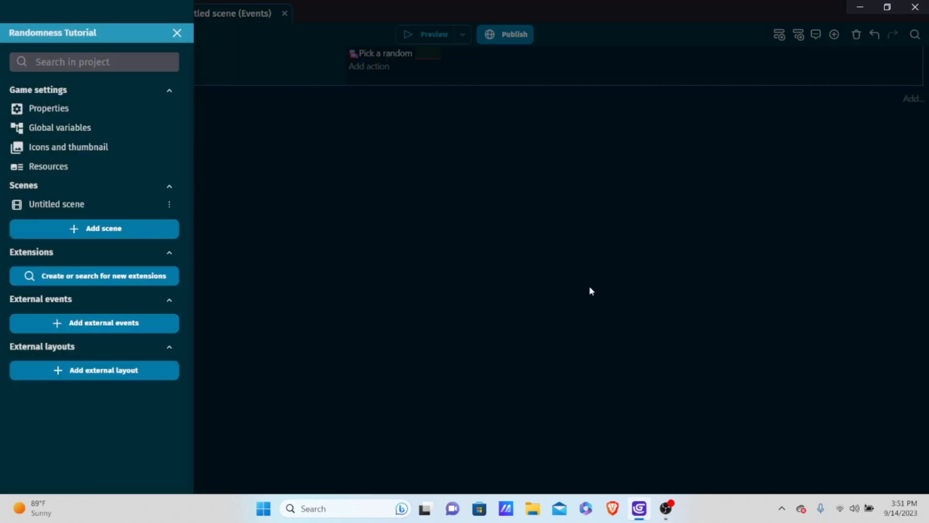
pyautogui.click(437, 149)
# Step: Replace the Pick a random object action with Change number variable for the scene variable rng
pyautogui.doubleClick(508, 57)
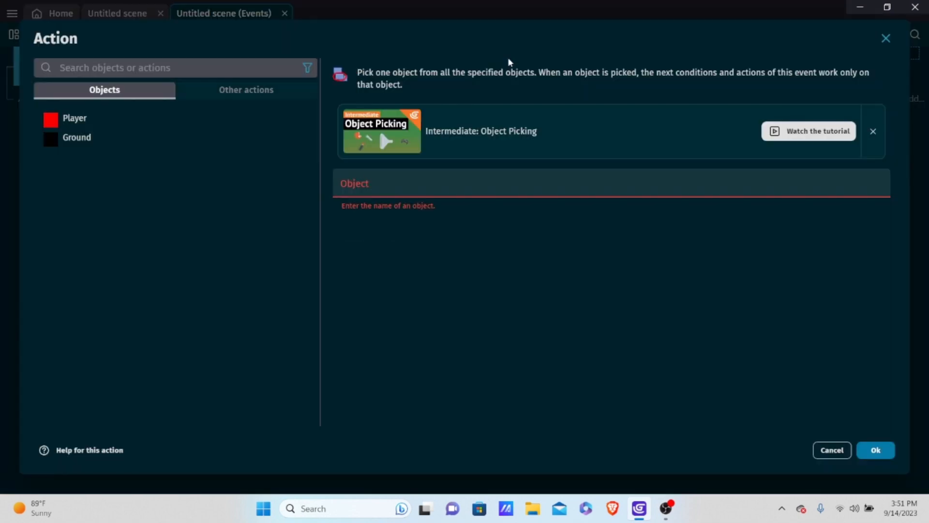
pyautogui.click(237, 88)
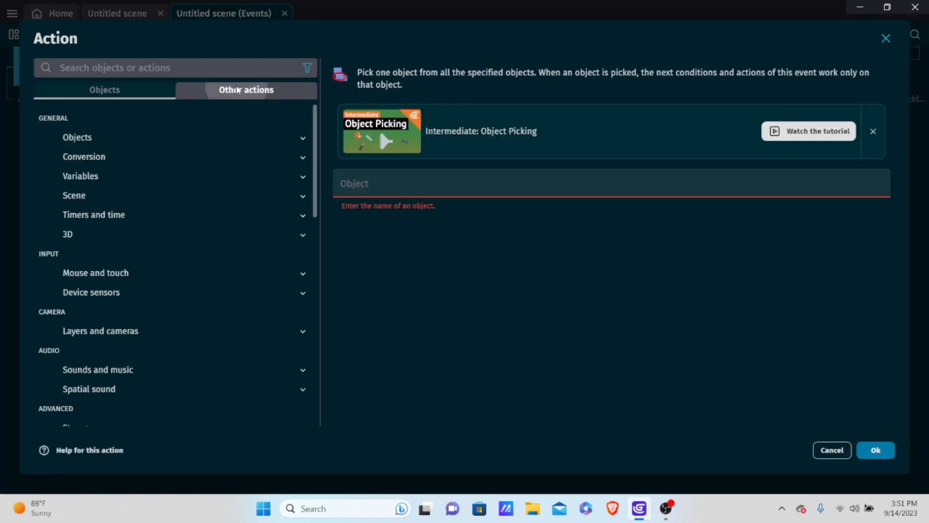
pyautogui.click(148, 176)
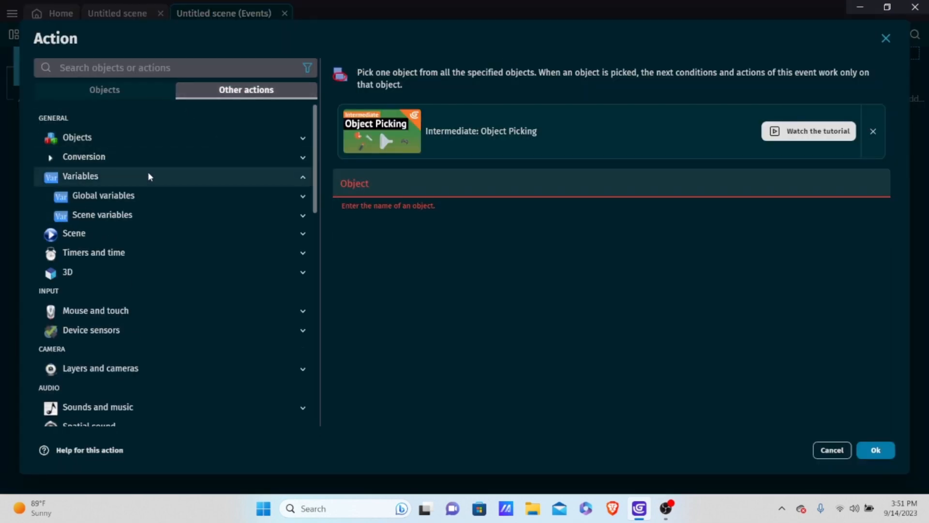
pyautogui.click(100, 215)
pyautogui.click(148, 234)
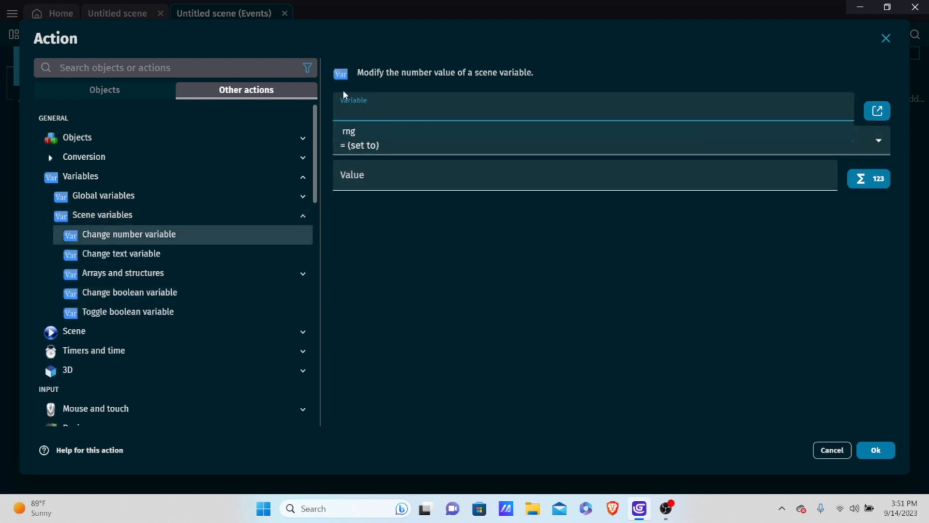
pyautogui.click(359, 130)
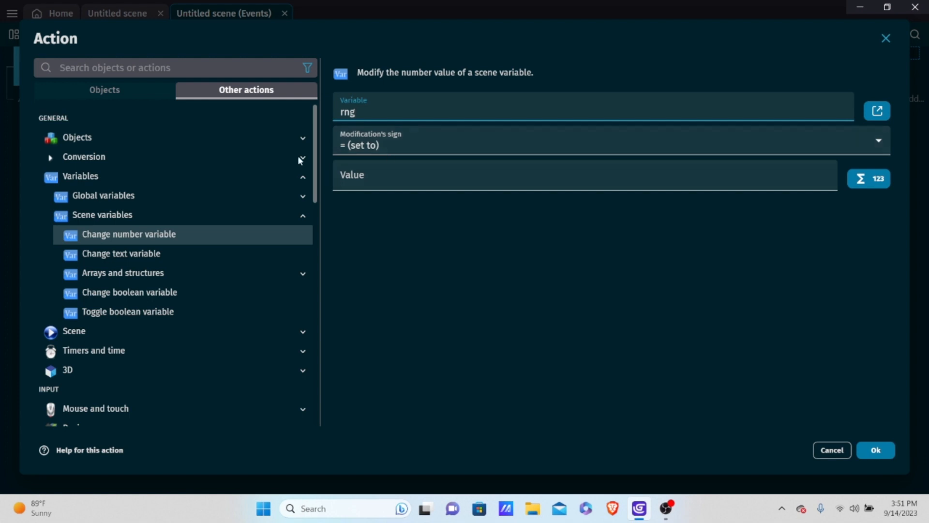
# Step: Keep the rng modification at = (set to) and insert the Random expression as its value
pyautogui.click(414, 138)
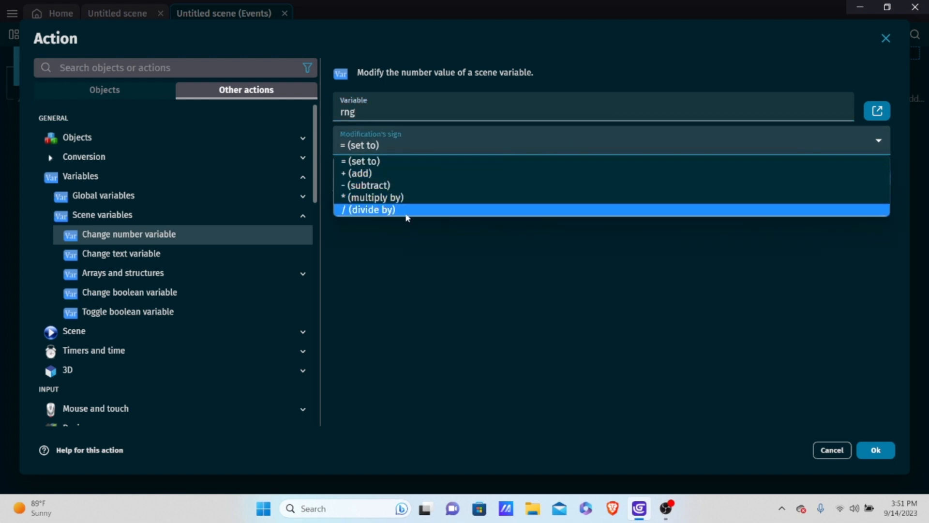
pyautogui.click(434, 156)
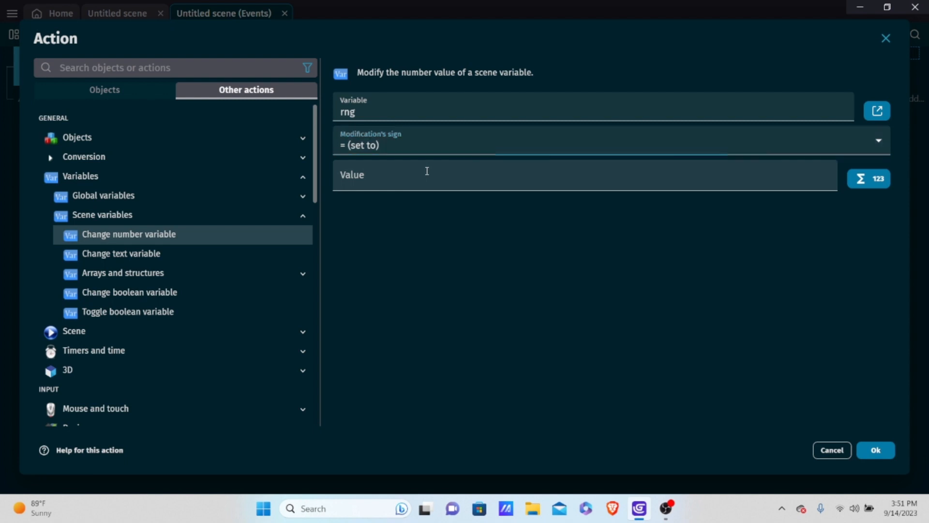
pyautogui.click(427, 171)
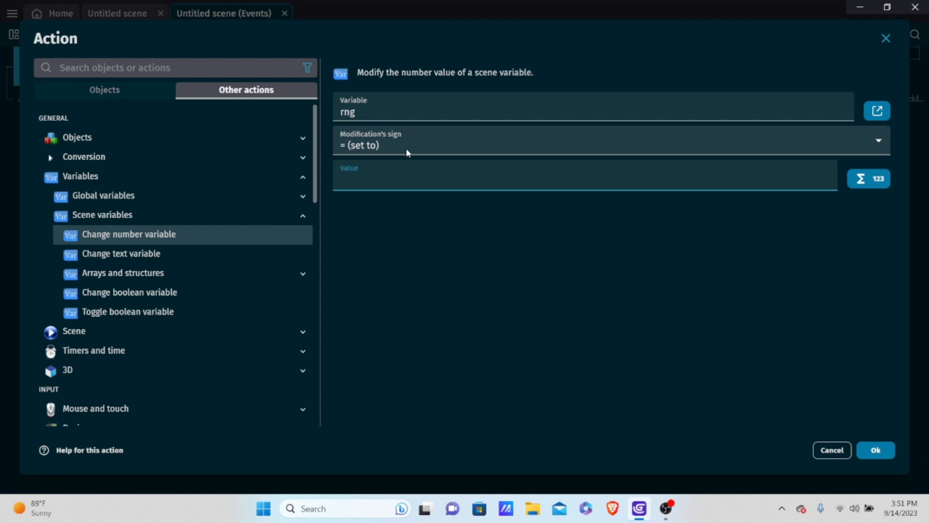
pyautogui.write('Ra')
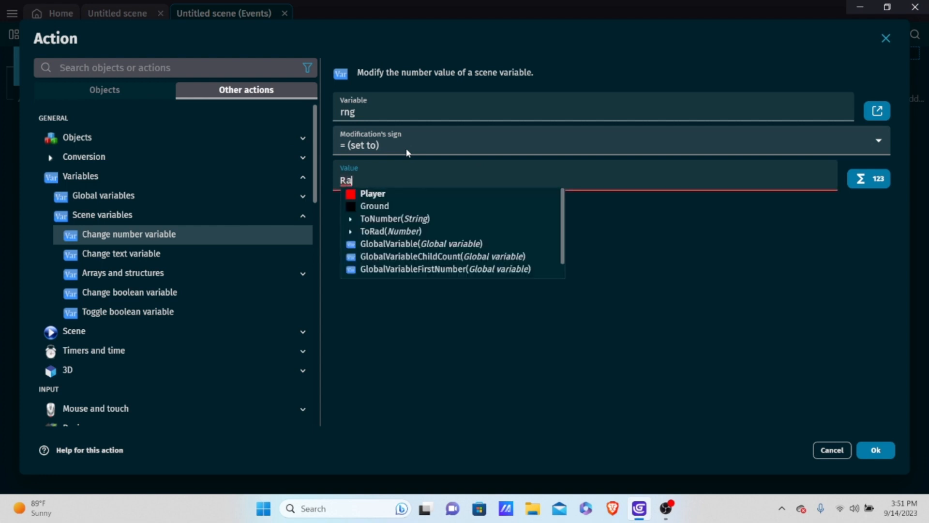
pyautogui.write('nodo')
pyautogui.press('BackSpace')
pyautogui.press('BackSpace')
pyautogui.press('BackSpace')
pyautogui.write('do')
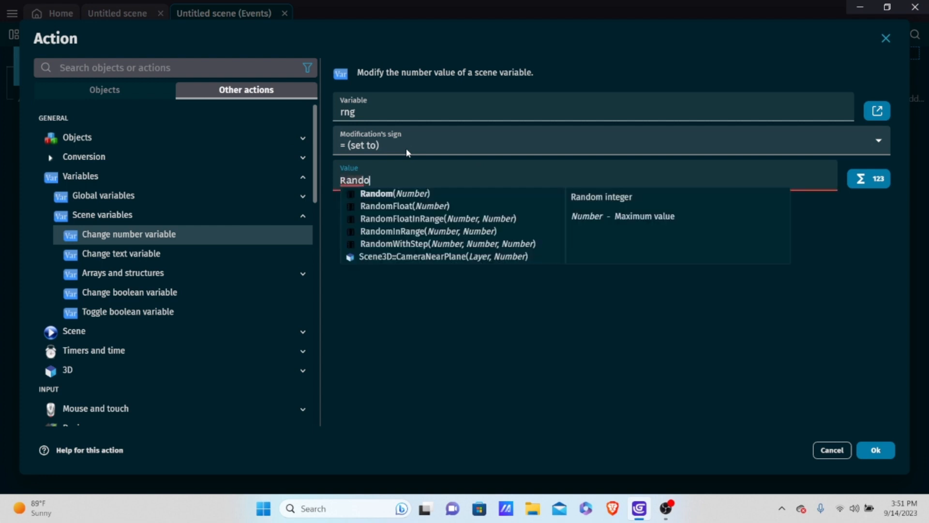
pyautogui.write('m')
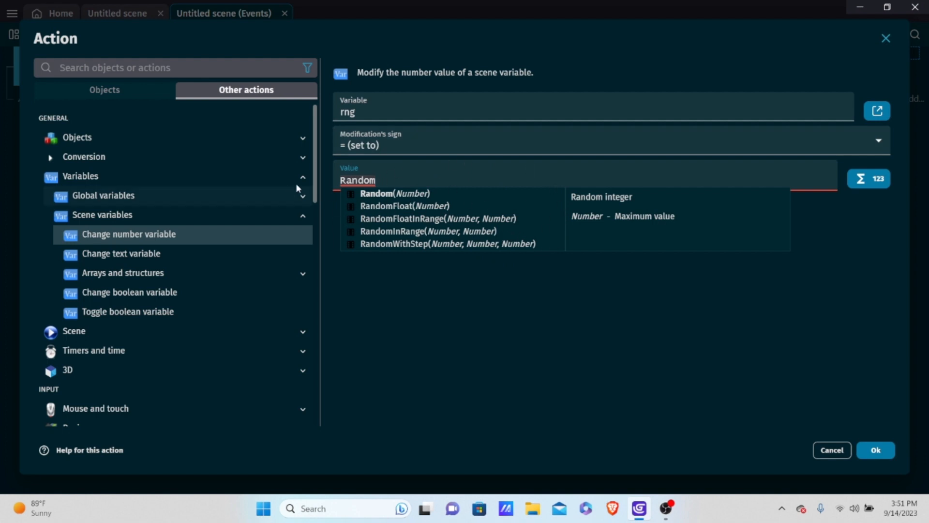
pyautogui.click(428, 193)
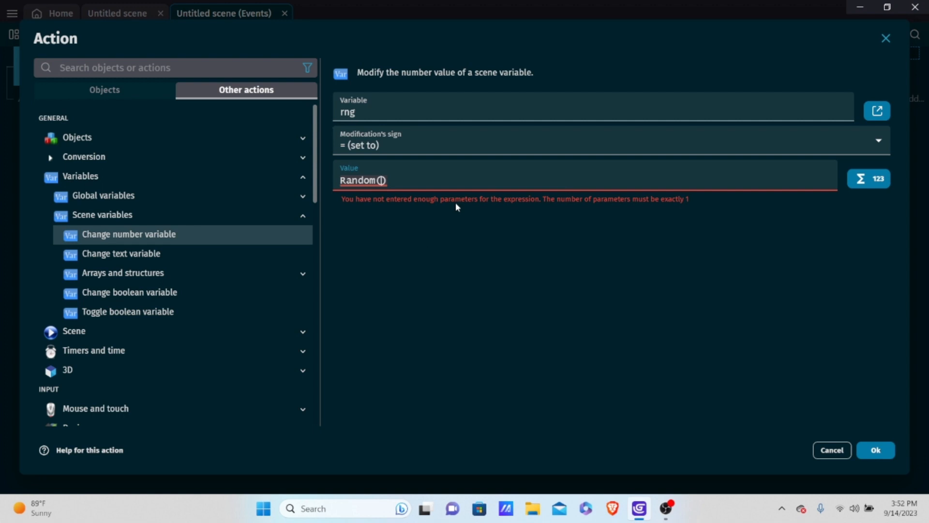
pyautogui.write('10')
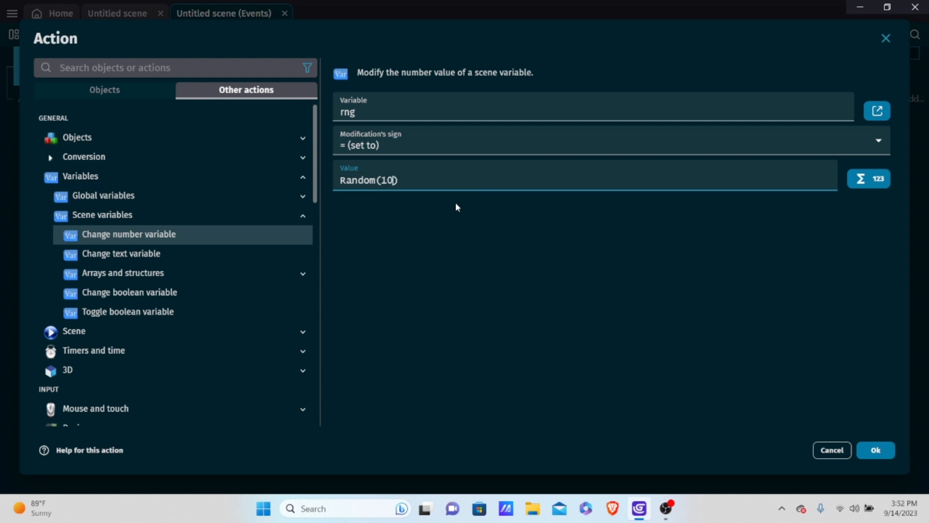
pyautogui.press('BackSpace')
pyautogui.press('BackSpace')
pyautogui.write('9')
pyautogui.press('BackSpace')
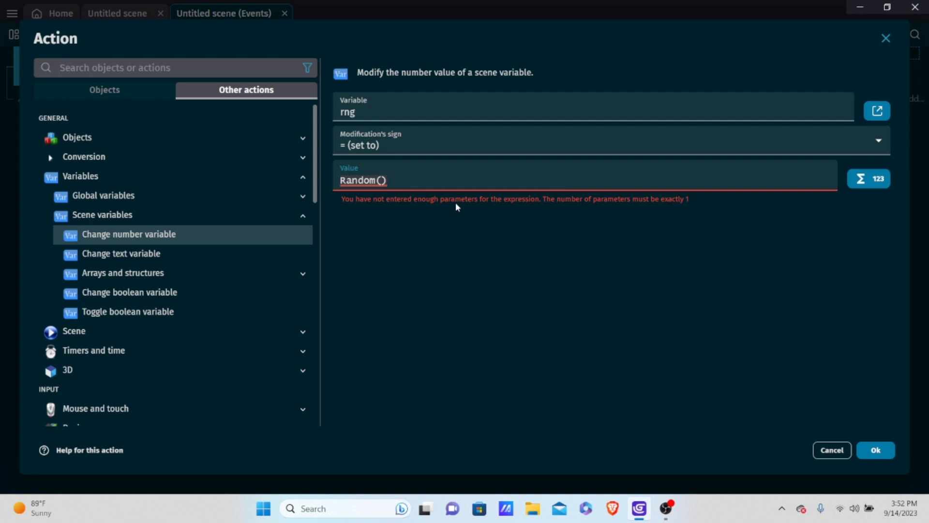
# Step: Set the maximum of the Random expression to 3, confirm the action and briefly preview the scene
pyautogui.write('3')
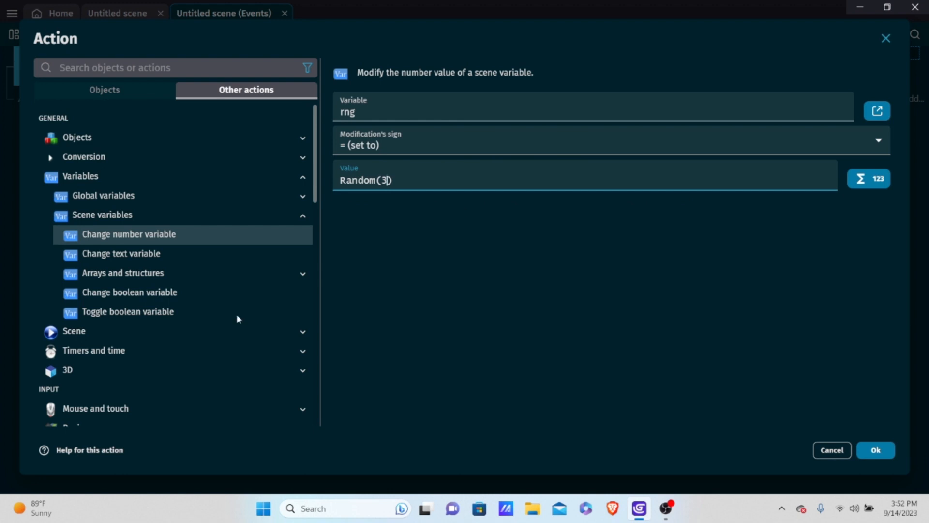
pyautogui.click(725, 338)
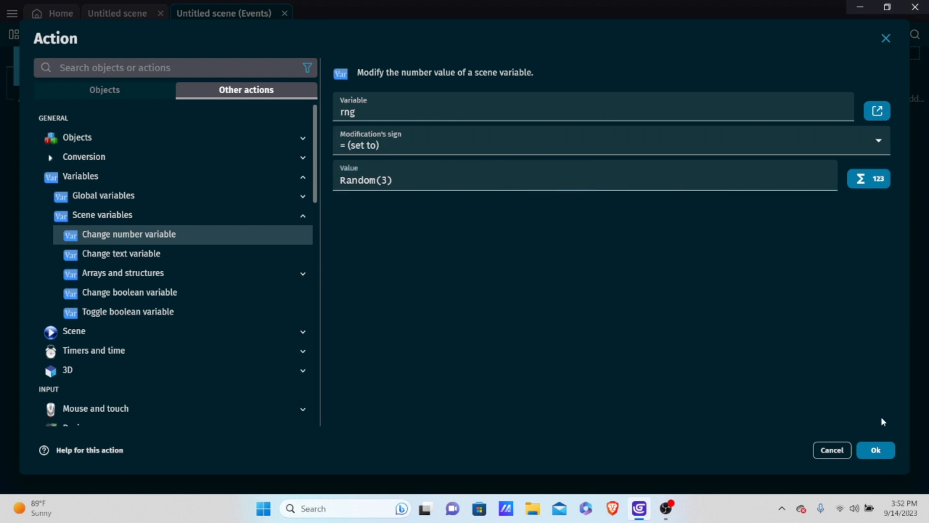
pyautogui.click(883, 450)
pyautogui.click(417, 38)
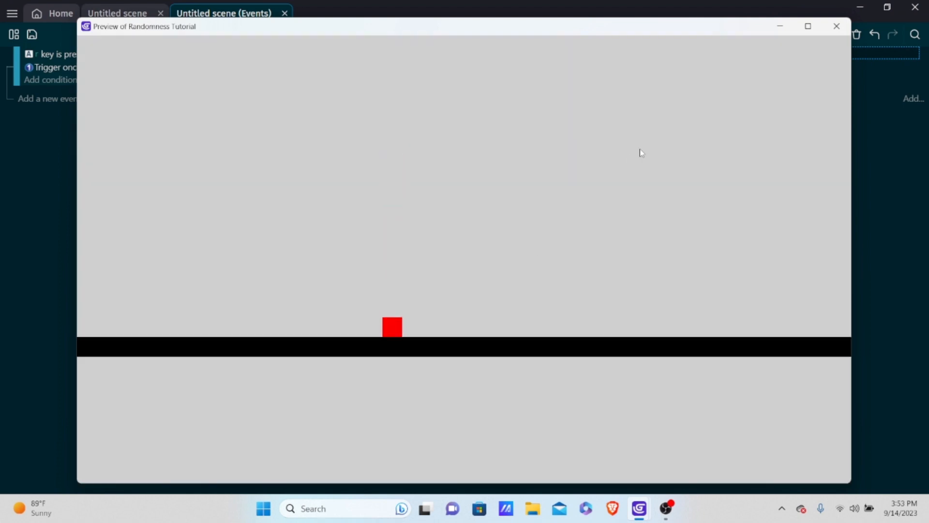
pyautogui.click(837, 26)
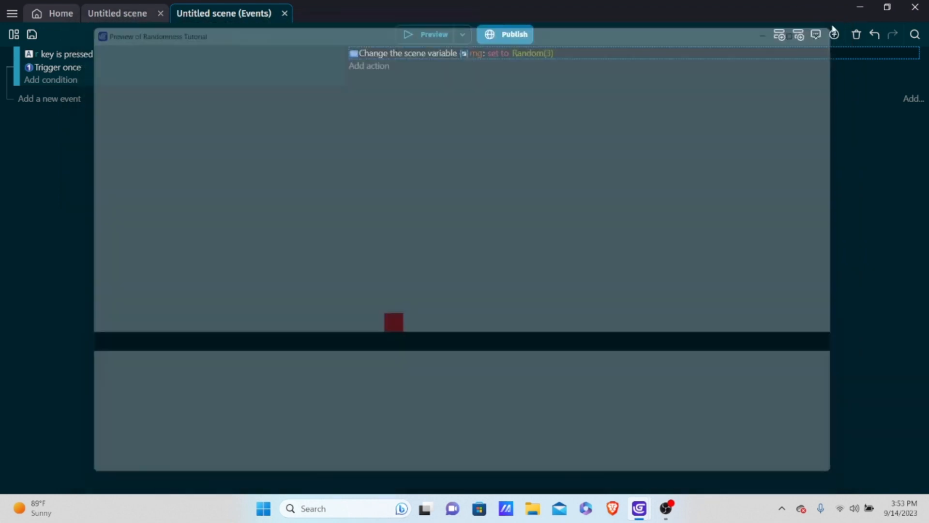
# Step: Add a new event with a Number variable condition checking that the scene variable rng equals 3
pyautogui.click(69, 98)
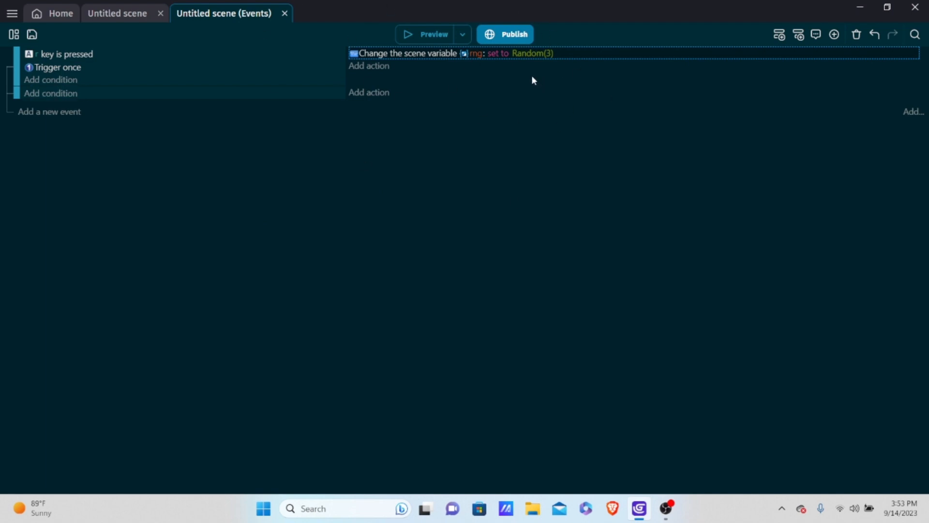
pyautogui.click(64, 96)
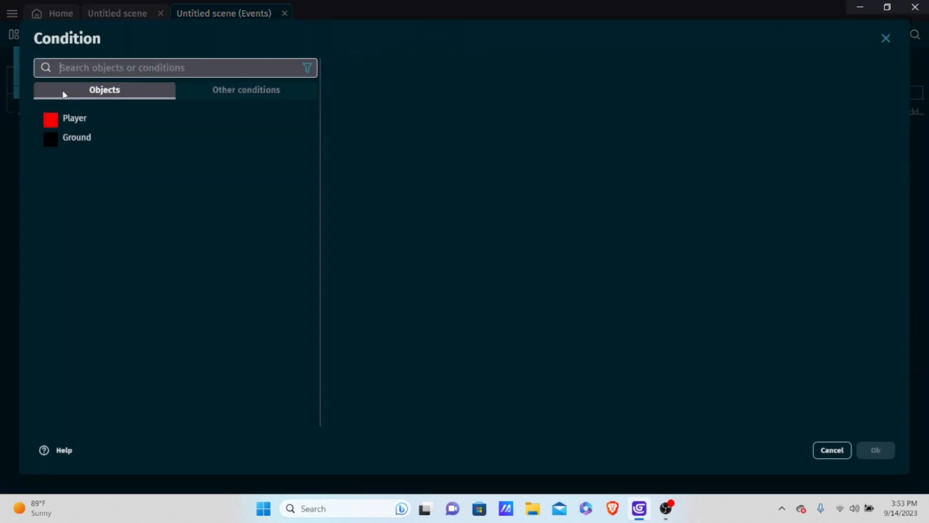
pyautogui.click(229, 92)
pyautogui.click(104, 158)
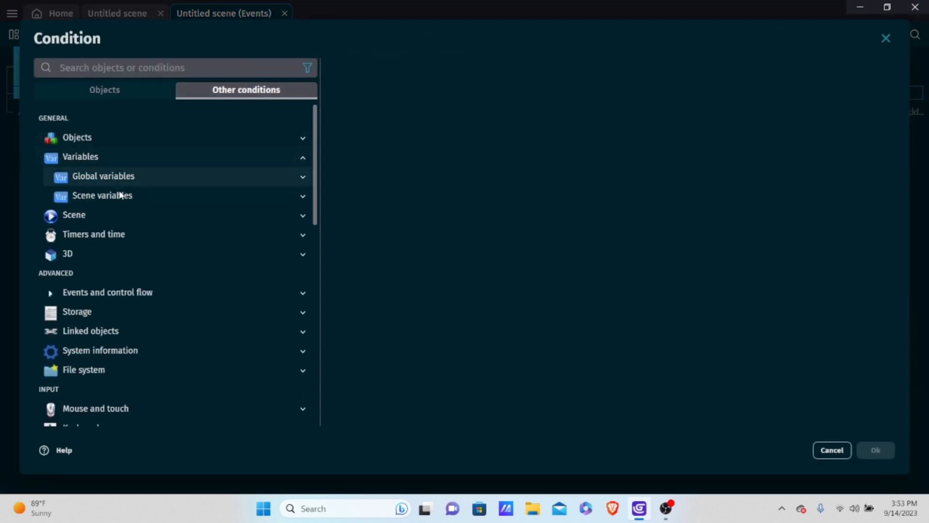
pyautogui.click(145, 196)
pyautogui.click(114, 253)
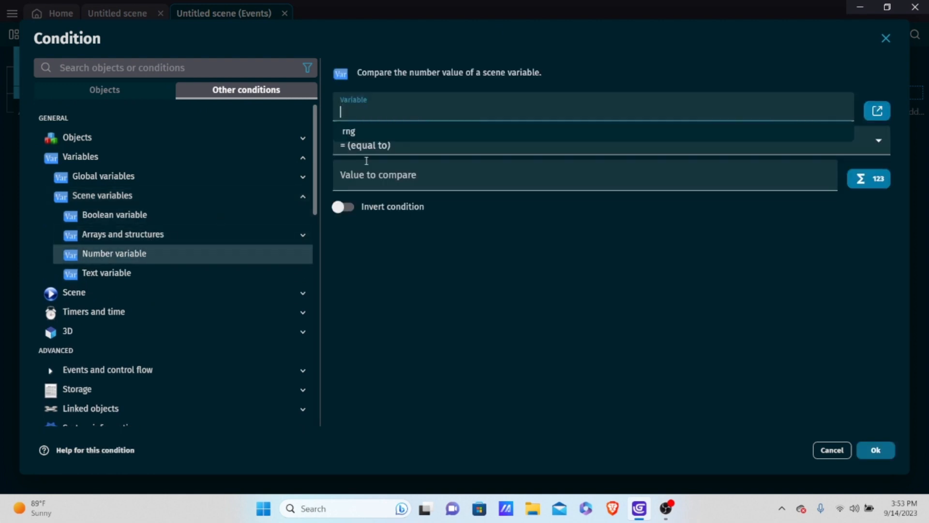
pyautogui.click(359, 133)
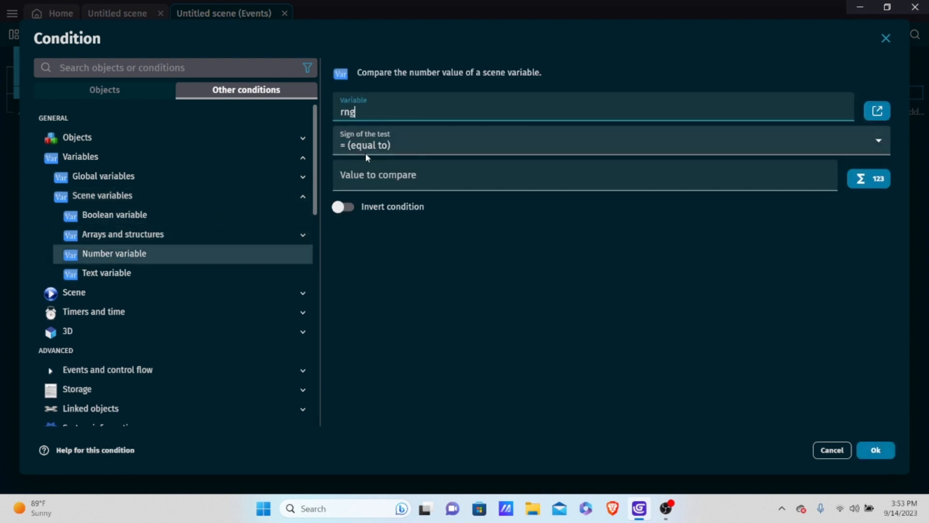
pyautogui.click(368, 176)
pyautogui.write('3')
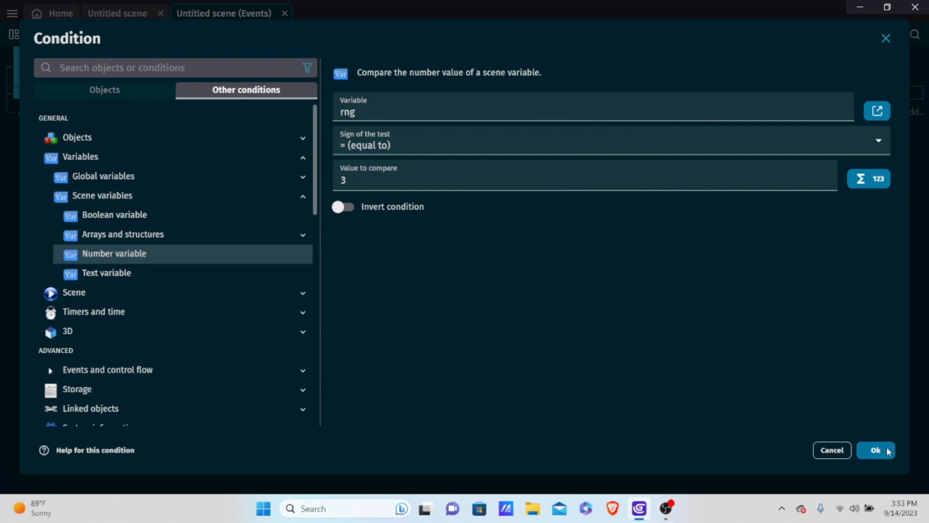
pyautogui.click(888, 451)
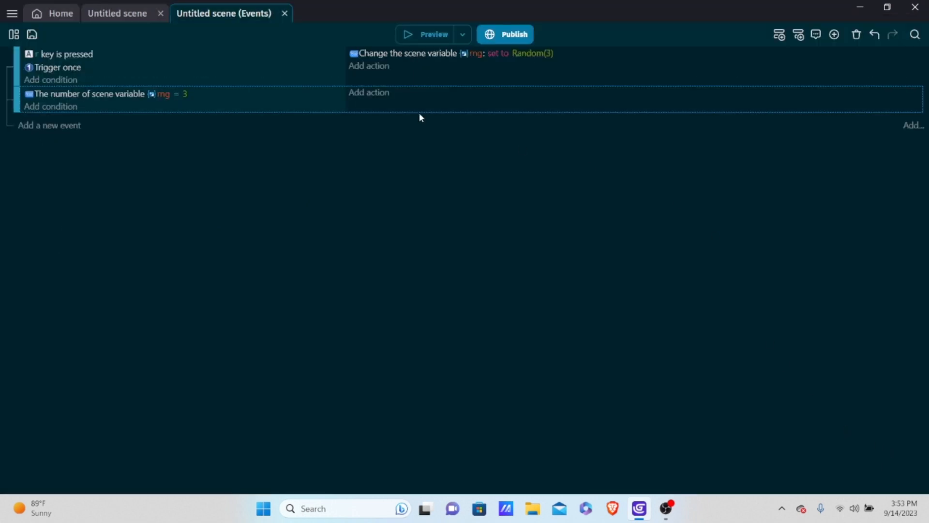
# Step: Add a Delete the object action for Ground to the rng = 3 event
pyautogui.click(369, 92)
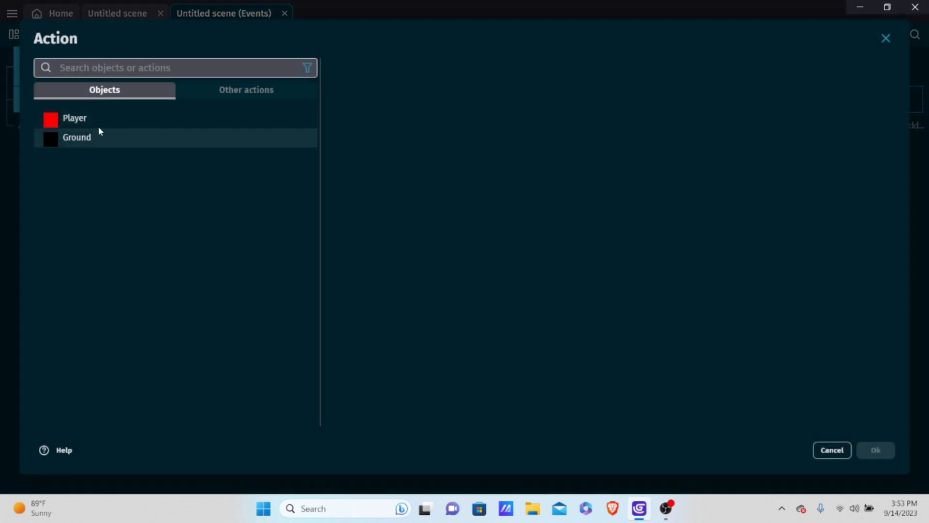
pyautogui.click(81, 148)
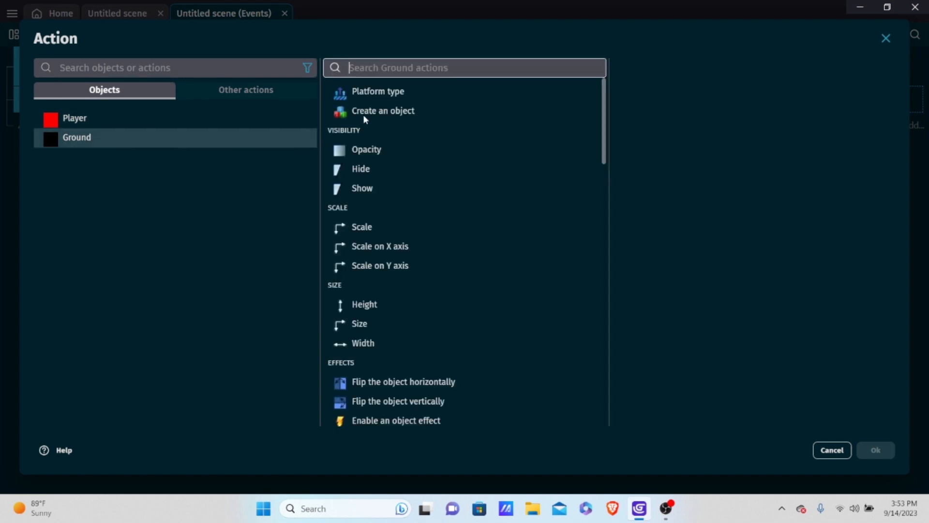
pyautogui.scroll(-1, 436, 203)
pyautogui.scroll(1, 448, 218)
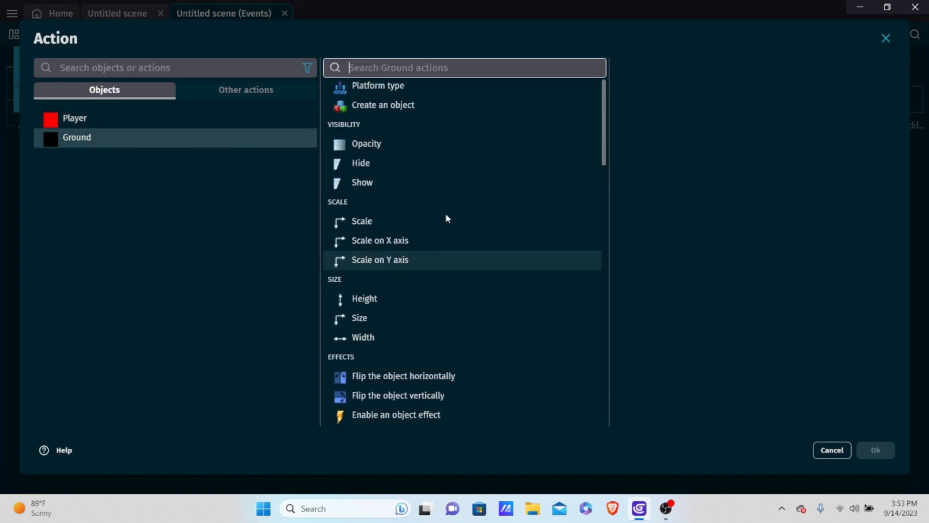
pyautogui.click(422, 69)
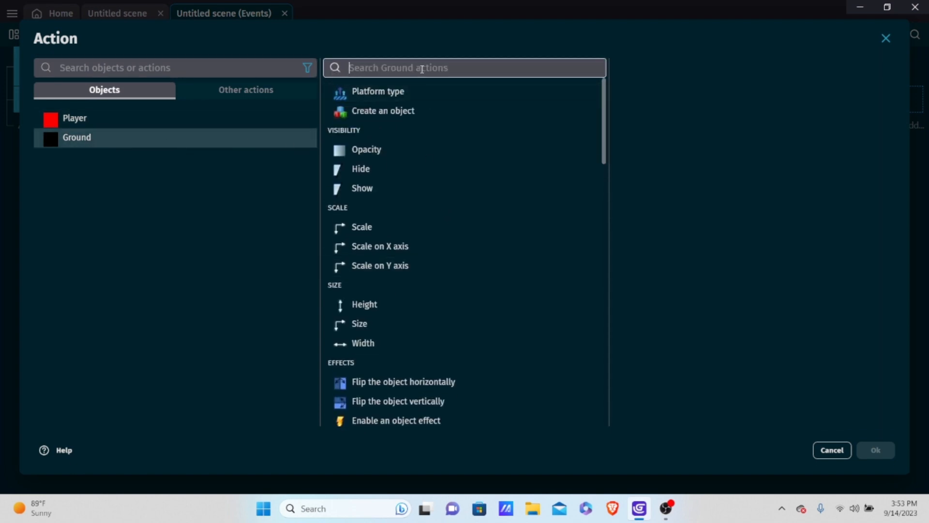
pyautogui.write('del')
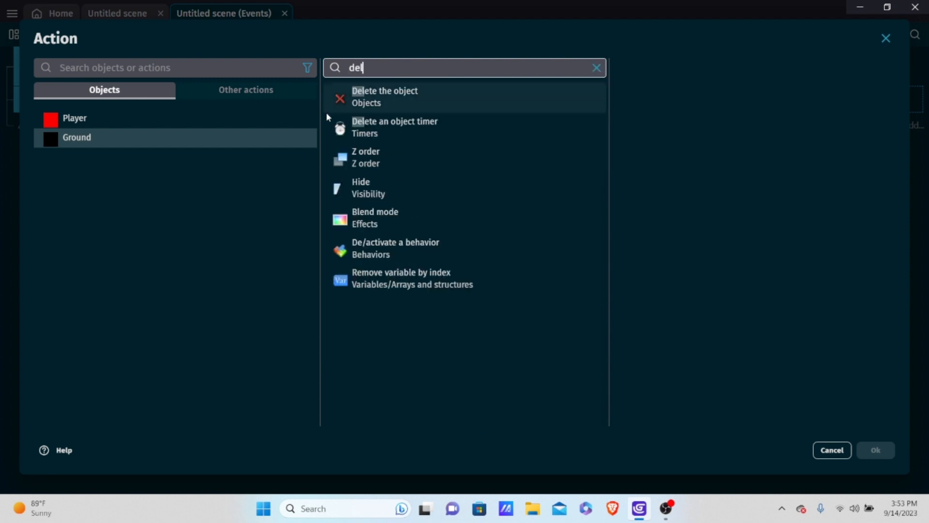
pyautogui.click(446, 96)
pyautogui.click(876, 447)
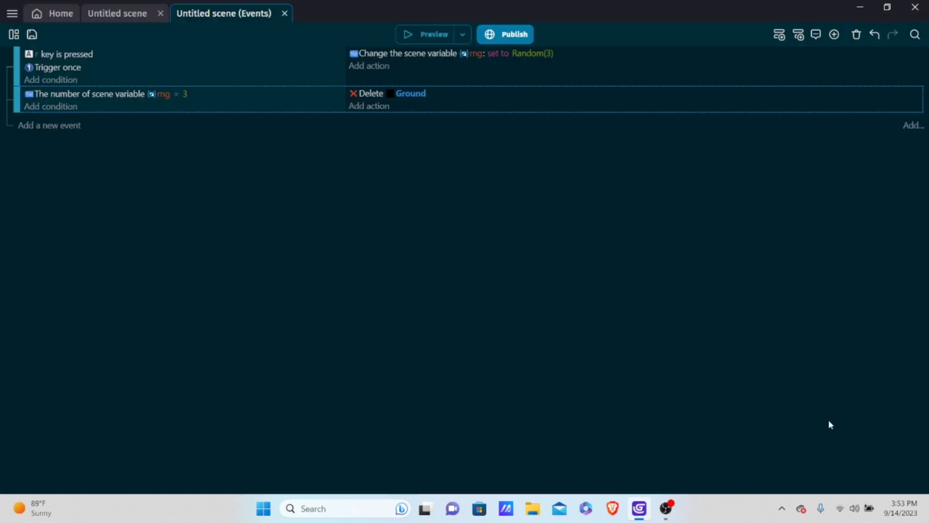
# Step: Preview the scene to test the random deletion of the ground
pyautogui.click(429, 35)
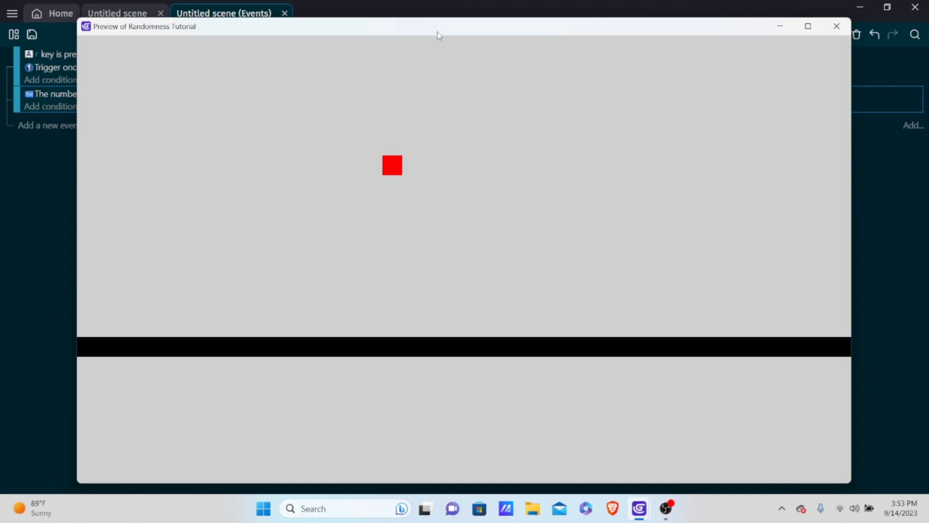